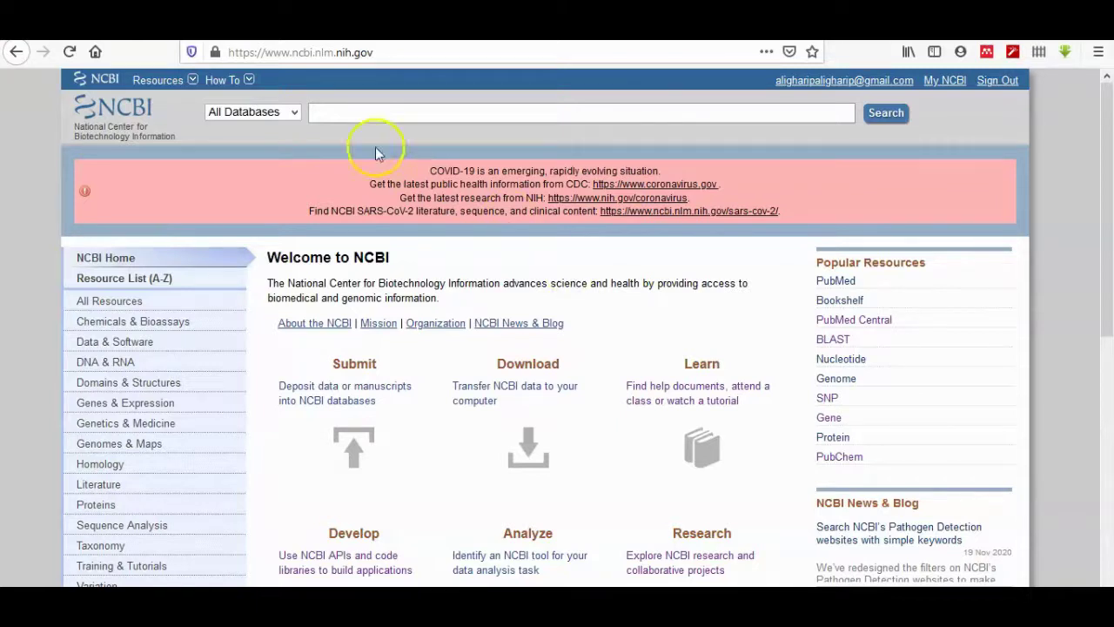
Browse the NCBI database list and close it with All Databases still selected
click(293, 114)
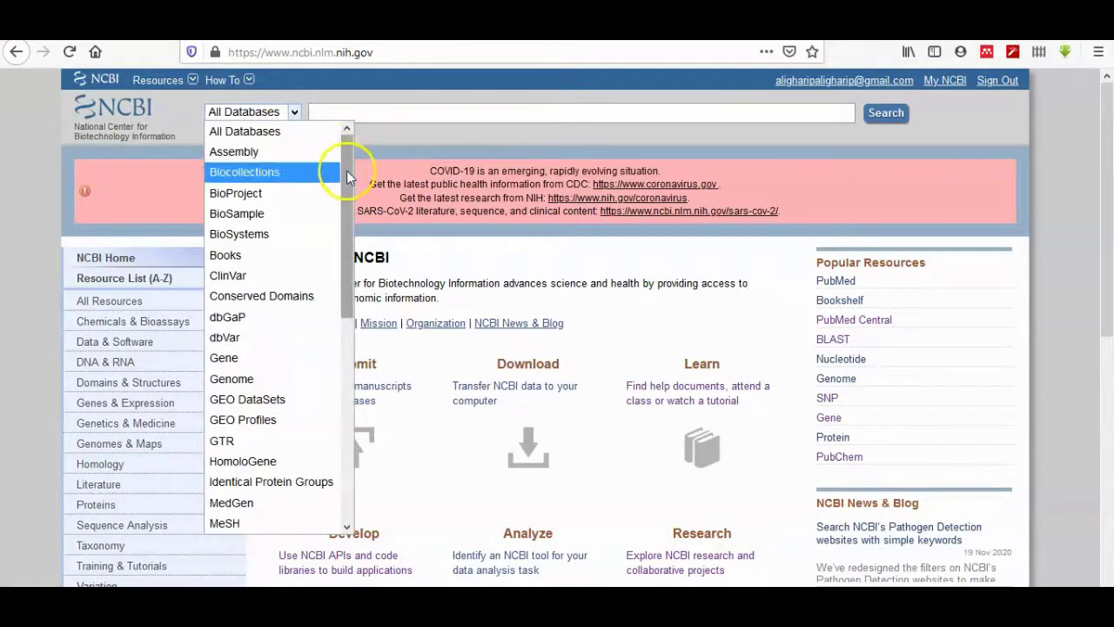
drag(347, 171, 352, 194)
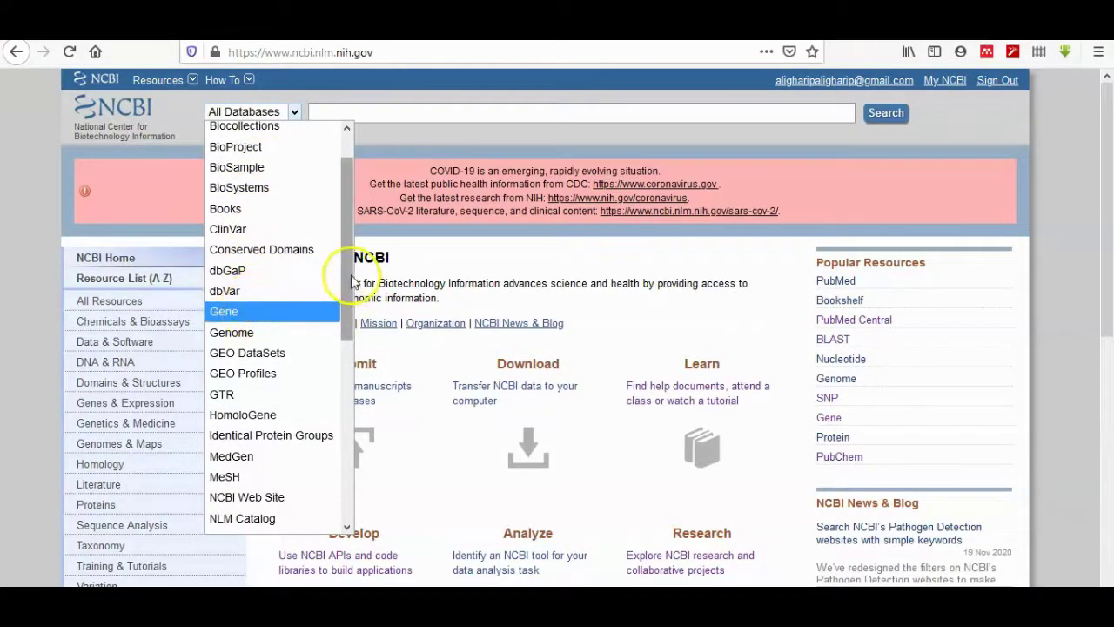
drag(352, 280, 351, 487)
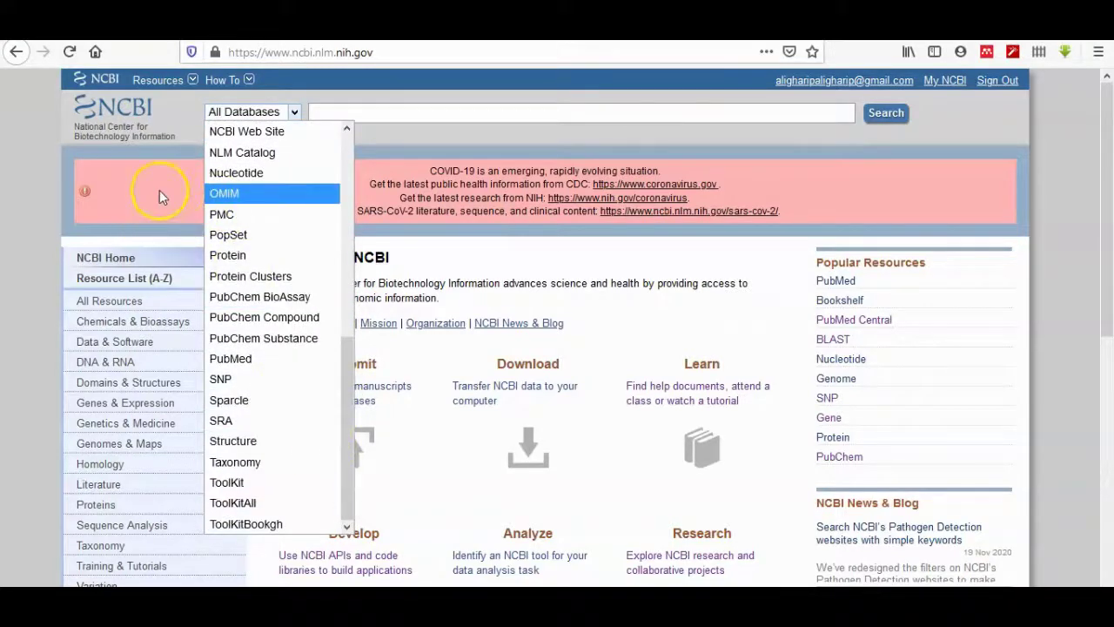
click(159, 189)
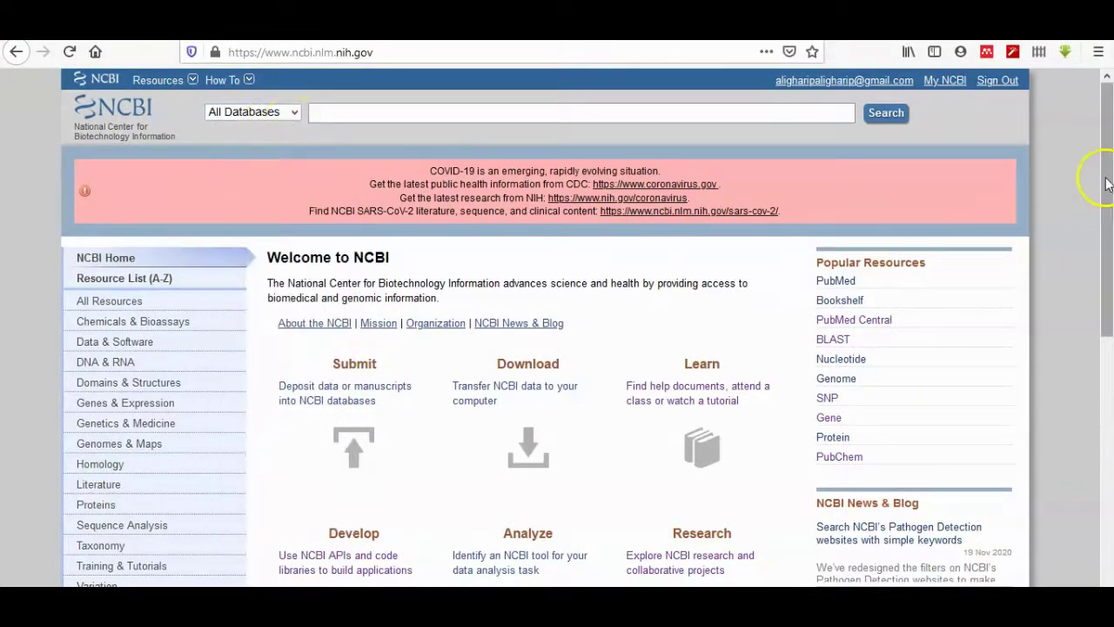
Jump to the site map's D entries and open the dbSNP database
drag(1107, 174, 1107, 235)
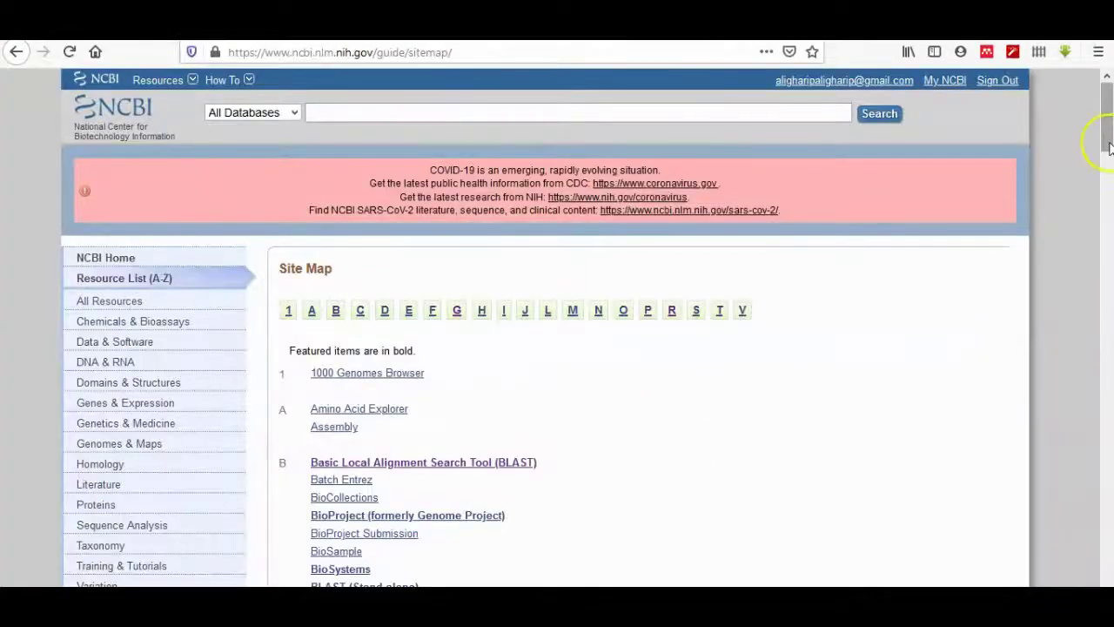
mouse_move(1109, 148)
mouse_down()
mouse_move(1109, 570)
mouse_move(1106, 139)
mouse_up()
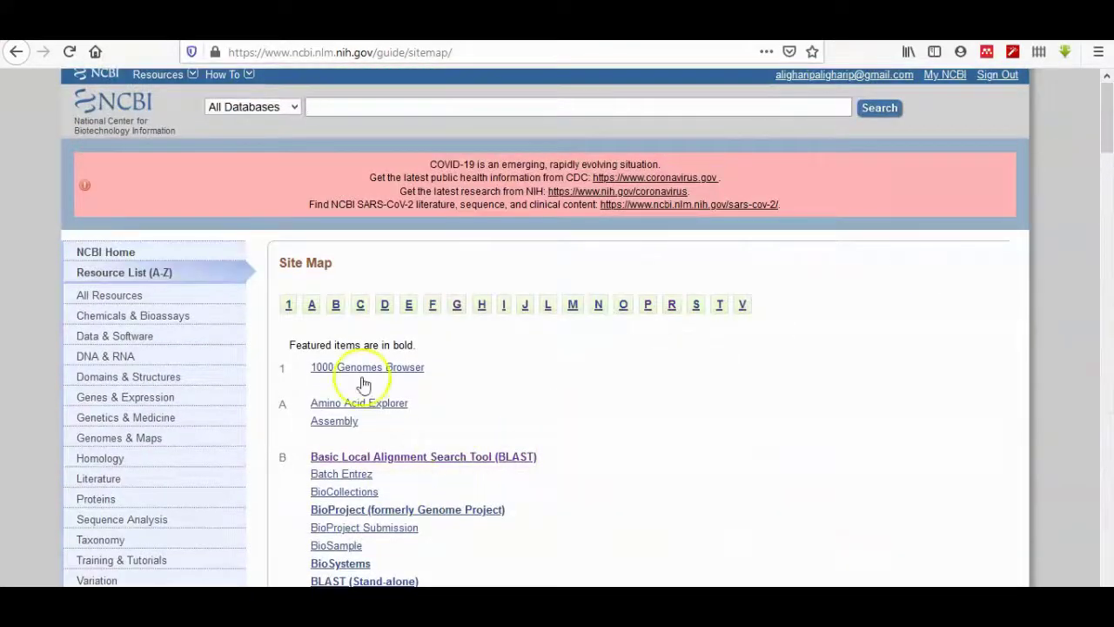
click(384, 307)
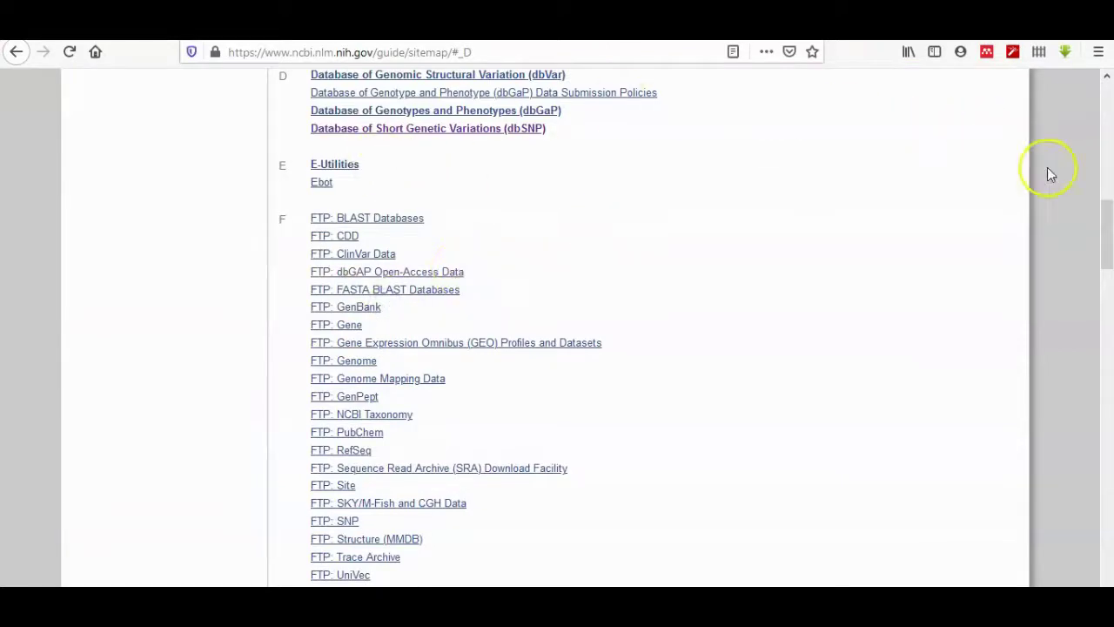
drag(1107, 230, 1106, 216)
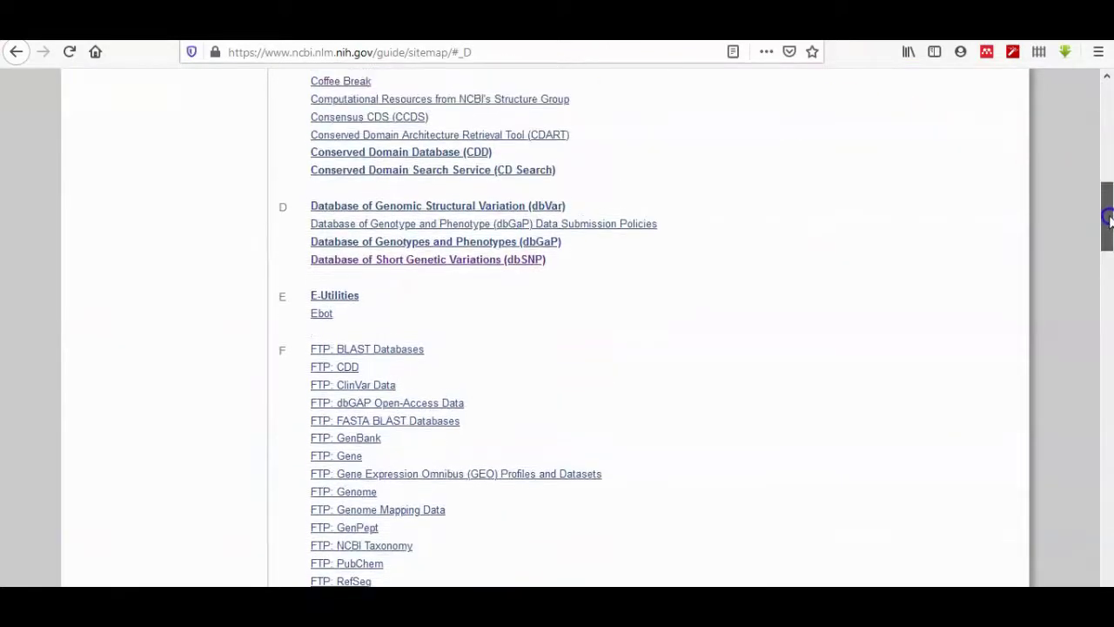
click(426, 261)
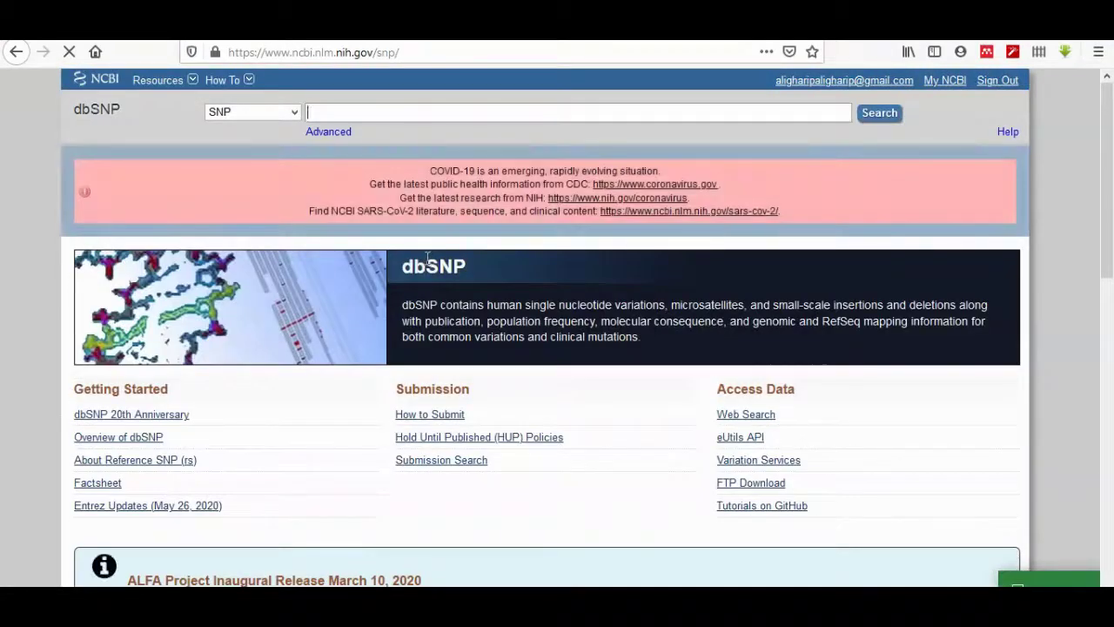
Search dbSNP for 'dpyd', returning 206675 results starting with rs291592
click(350, 214)
text(dpyd)
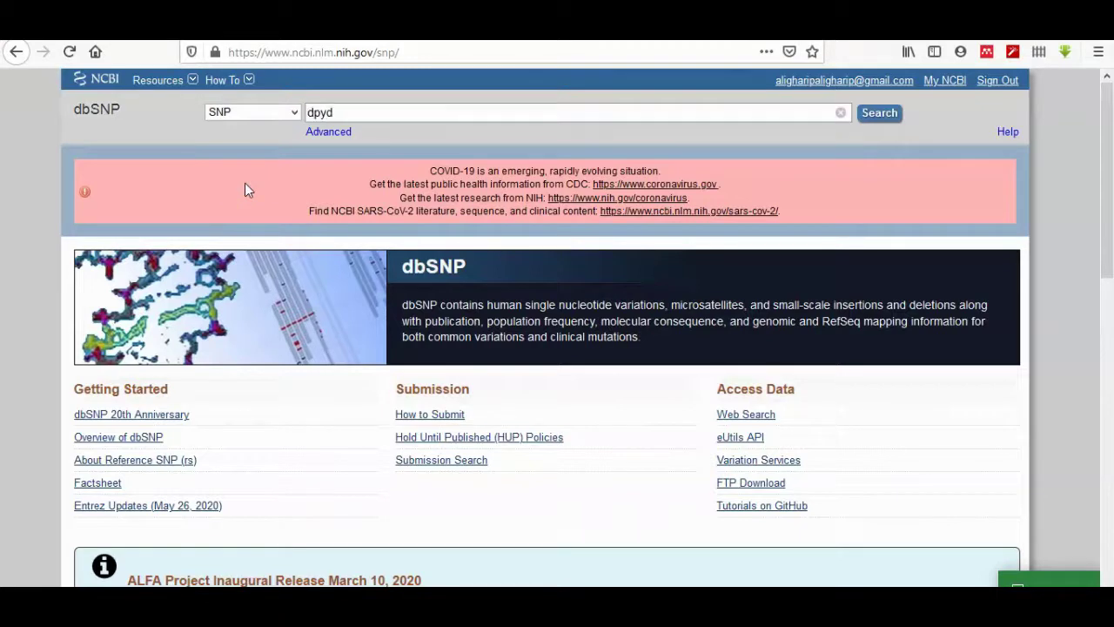
click(866, 118)
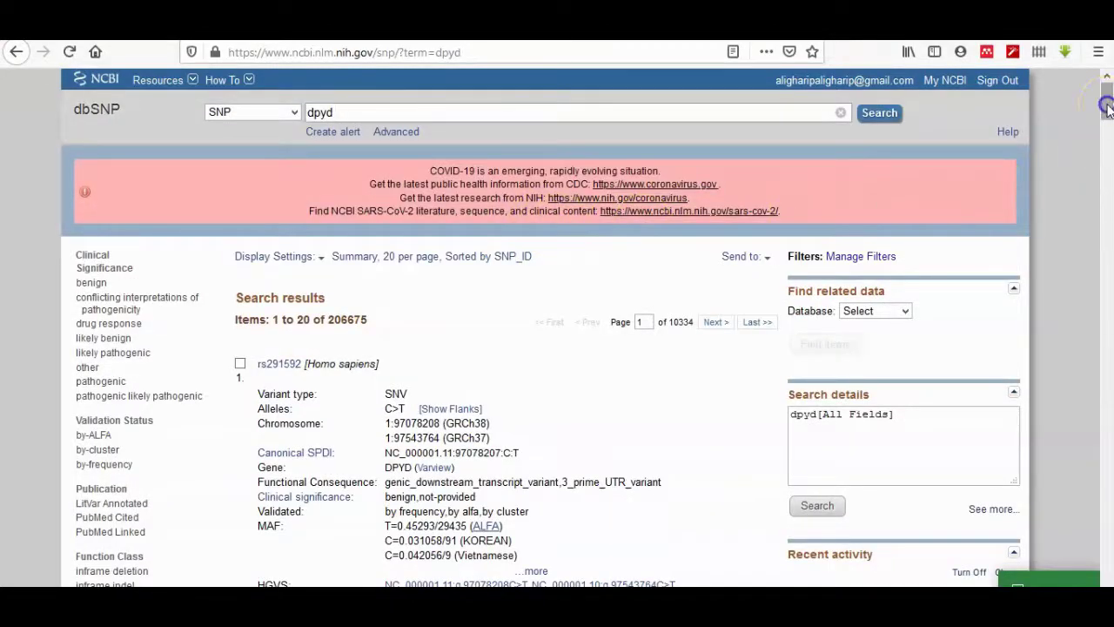
drag(1108, 106, 1108, 111)
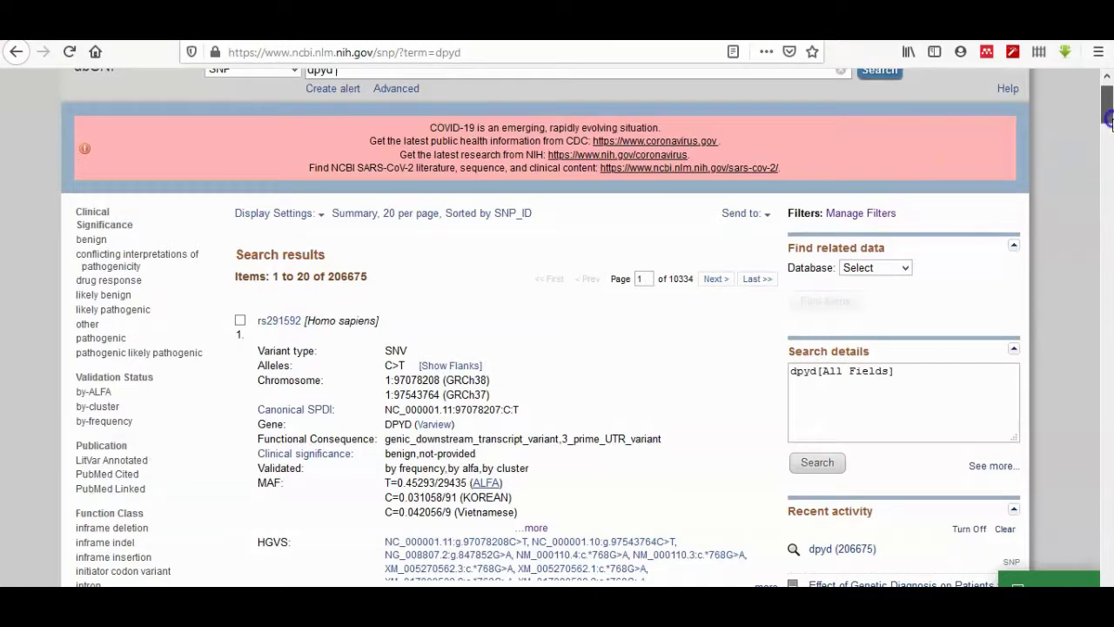
scroll(1109, 123, down, 2)
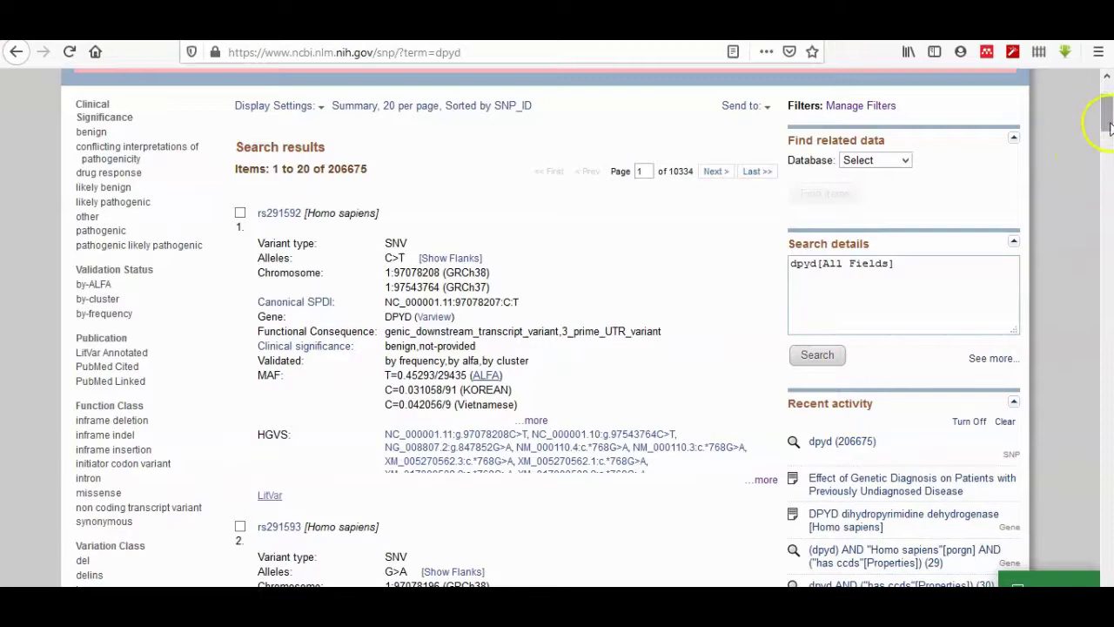
mouse_move(1108, 126)
mouse_down()
mouse_move(1109, 148)
mouse_move(1107, 124)
mouse_up()
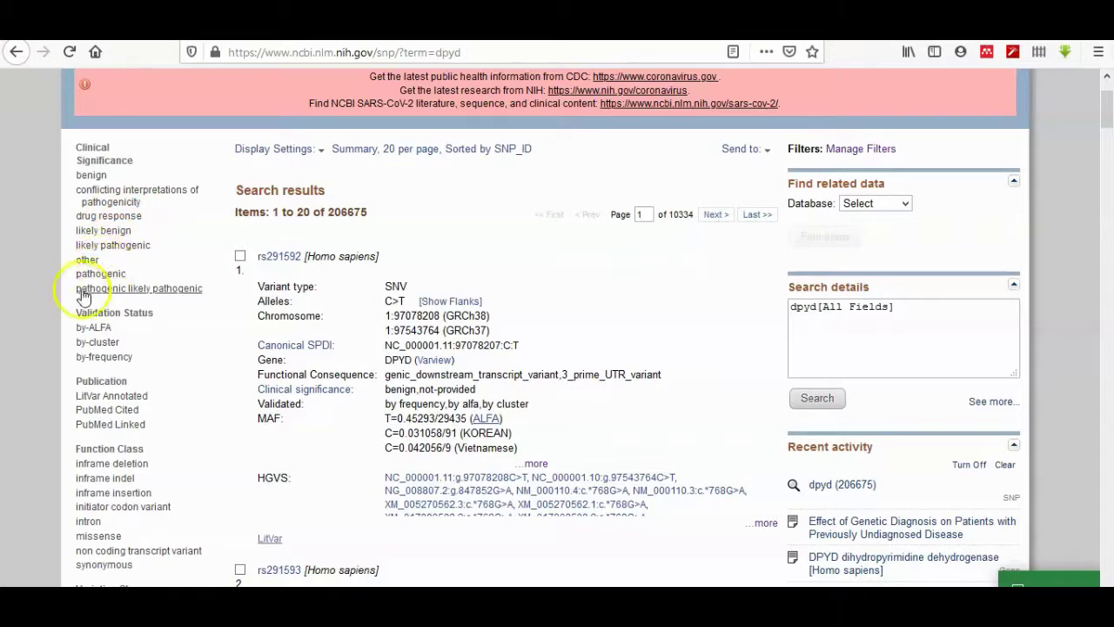
mouse_move(1107, 113)
mouse_down()
mouse_move(1108, 166)
mouse_move(1108, 134)
mouse_up()
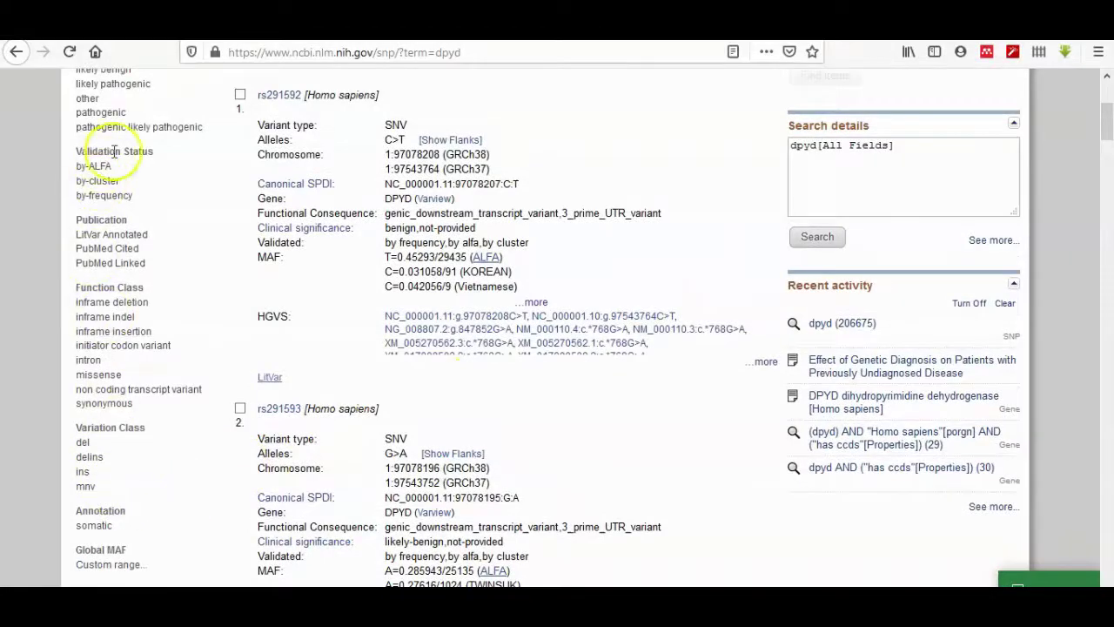
drag(1109, 122, 1109, 105)
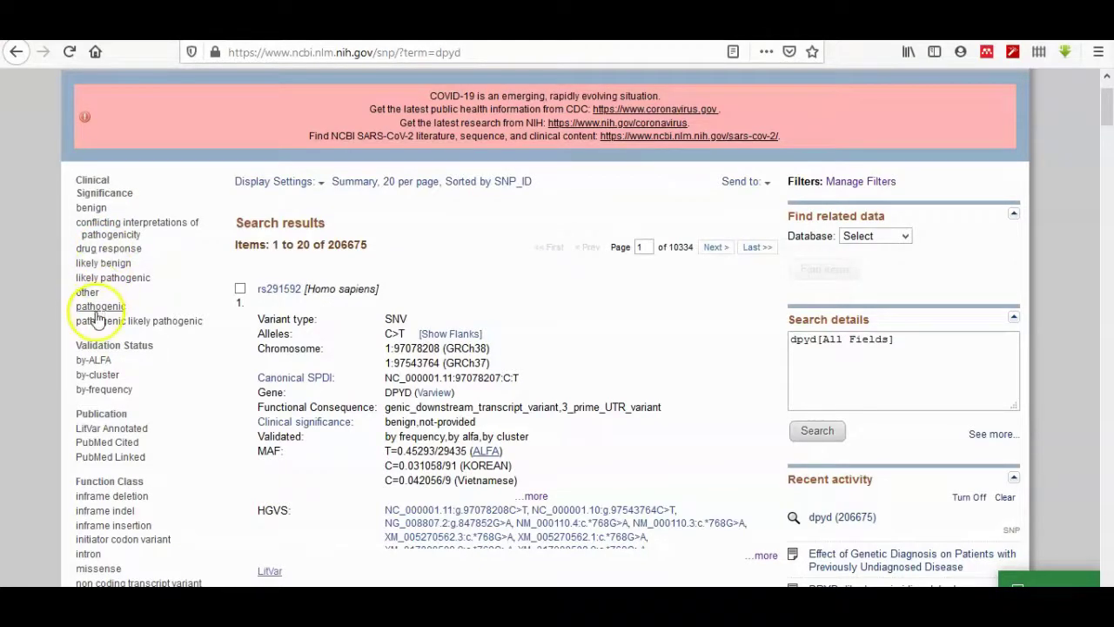
Filter the dpyd results to drug response and pathogenic clinical significance, leaving 26 items
click(94, 249)
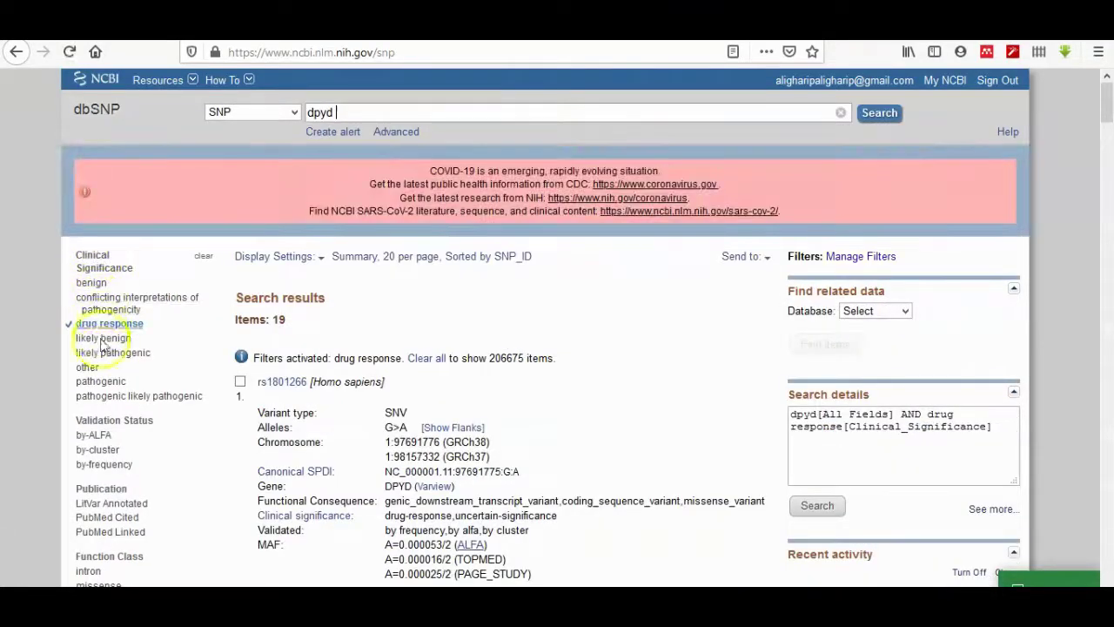
click(100, 383)
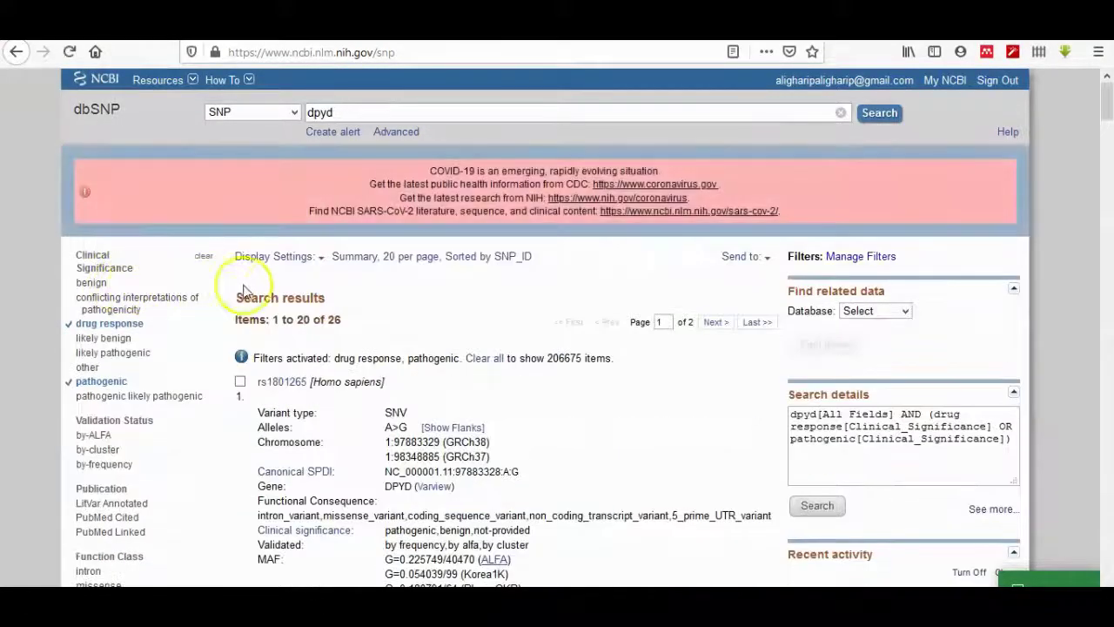
click(100, 384)
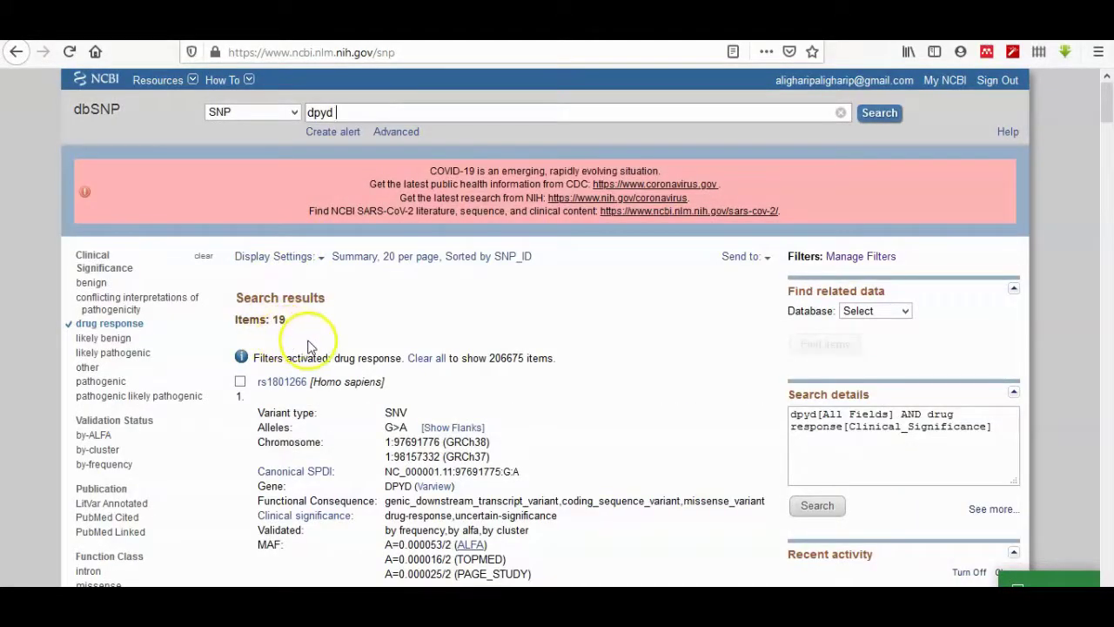
click(105, 383)
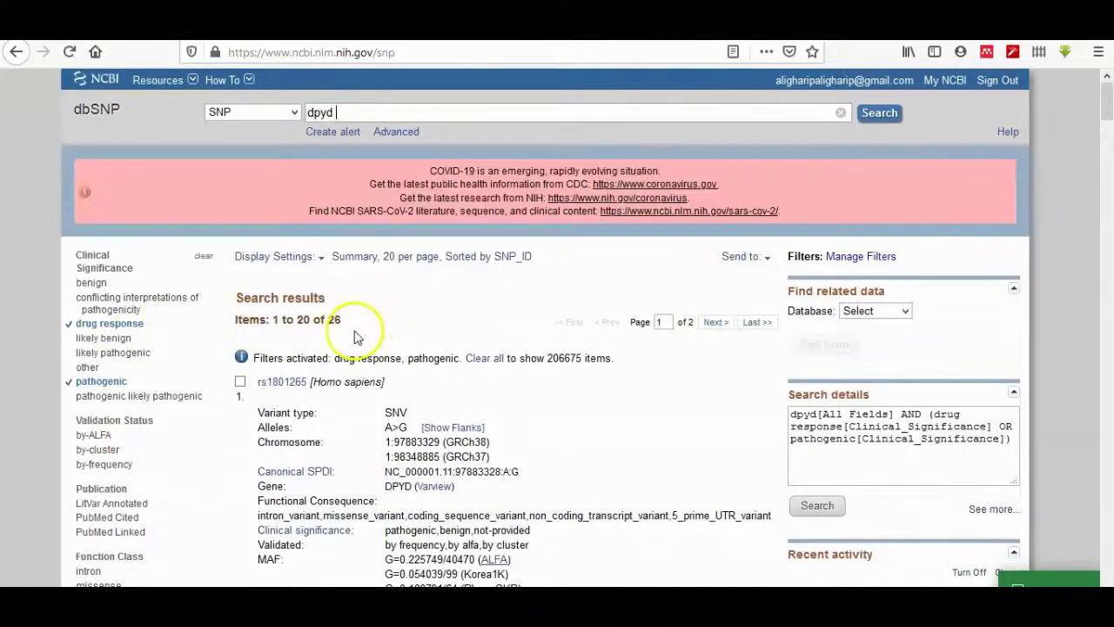
scroll(1108, 112, down, 3)
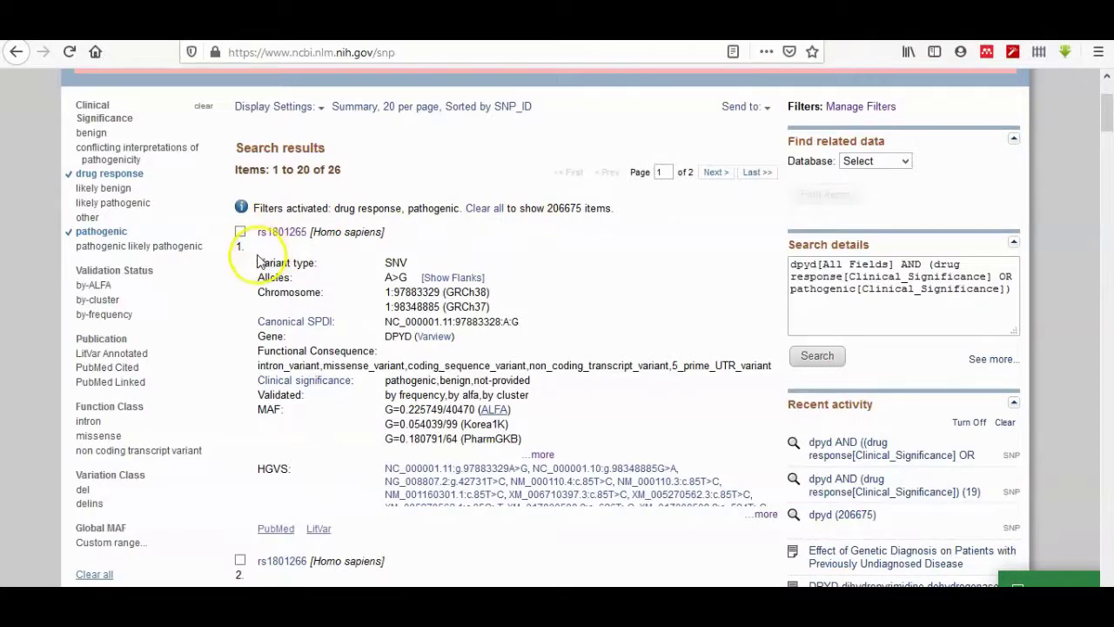
scroll(498, 264, up, 3)
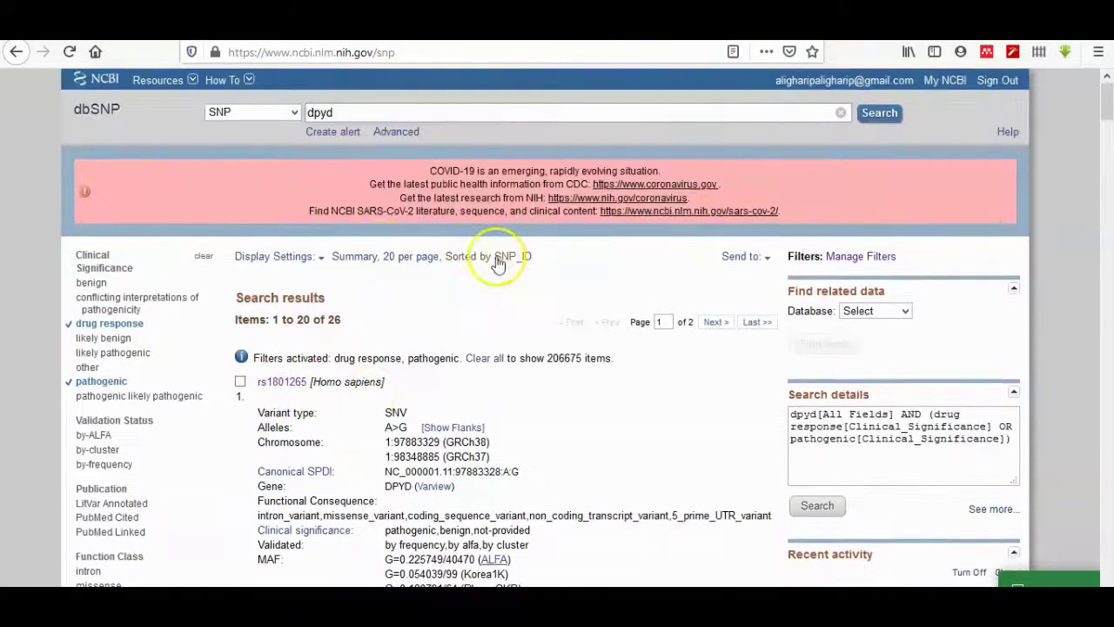
Export the 26 filtered variants to a Summary-format file sorted by SNP_ID
click(321, 260)
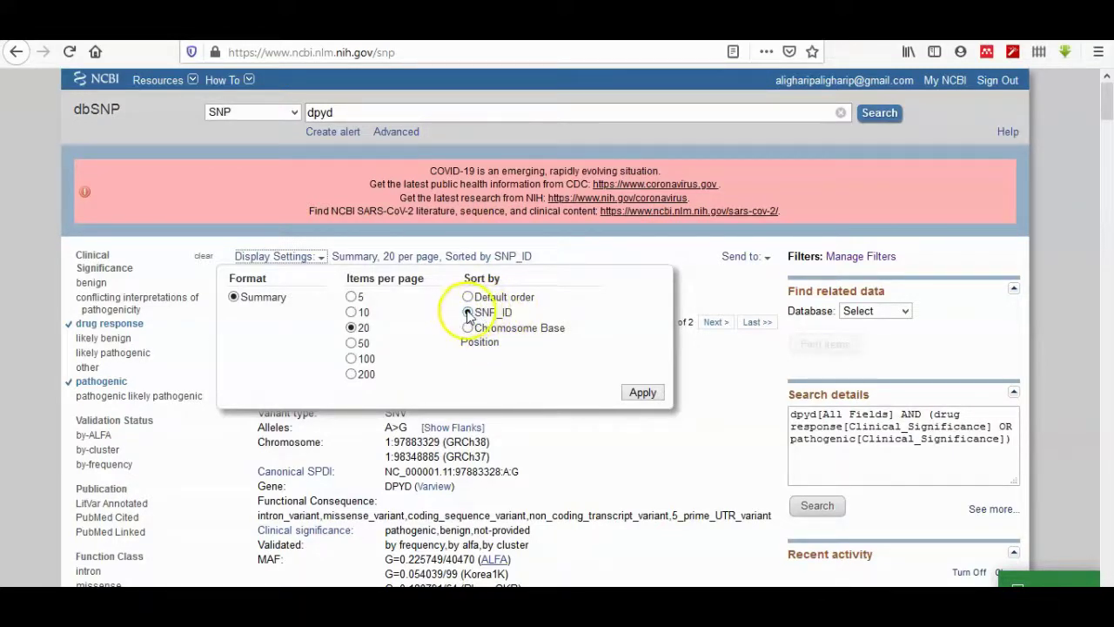
click(696, 409)
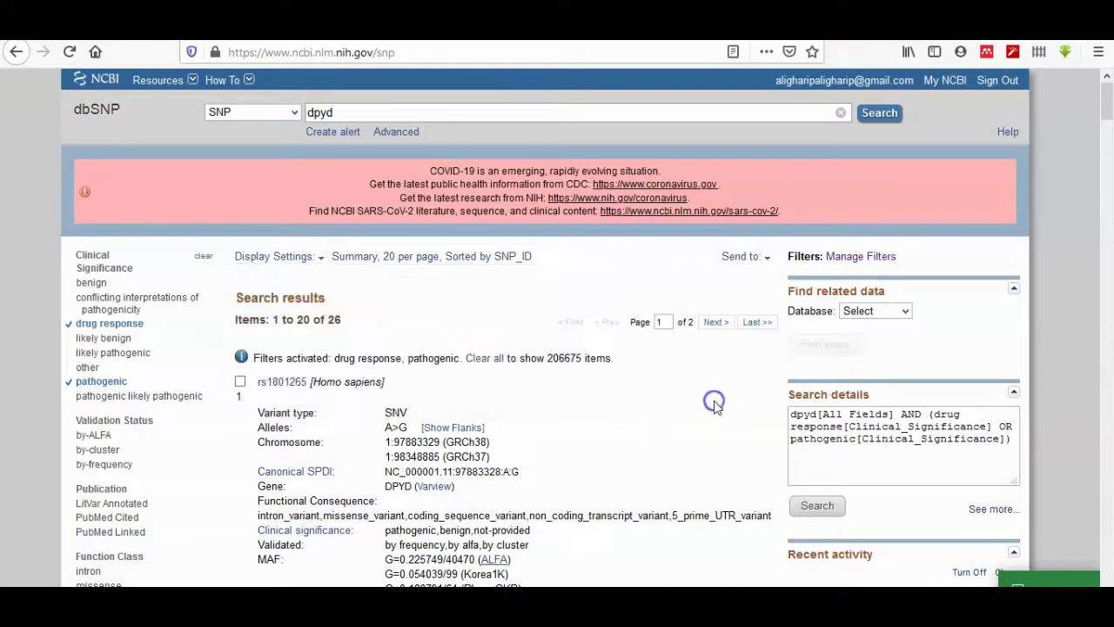
click(760, 258)
click(666, 299)
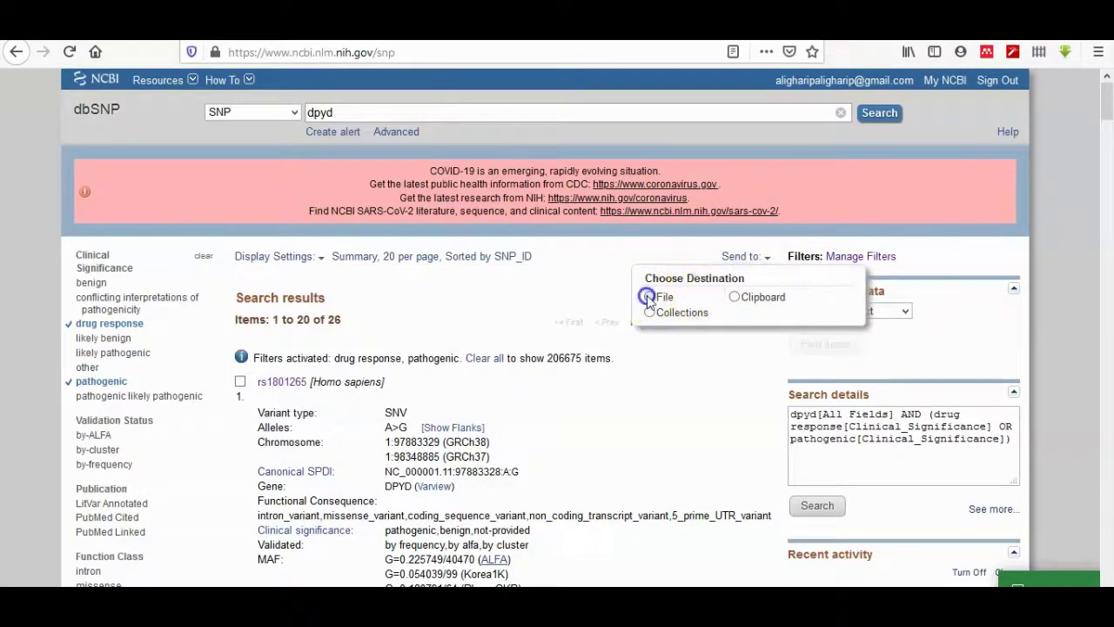
click(740, 416)
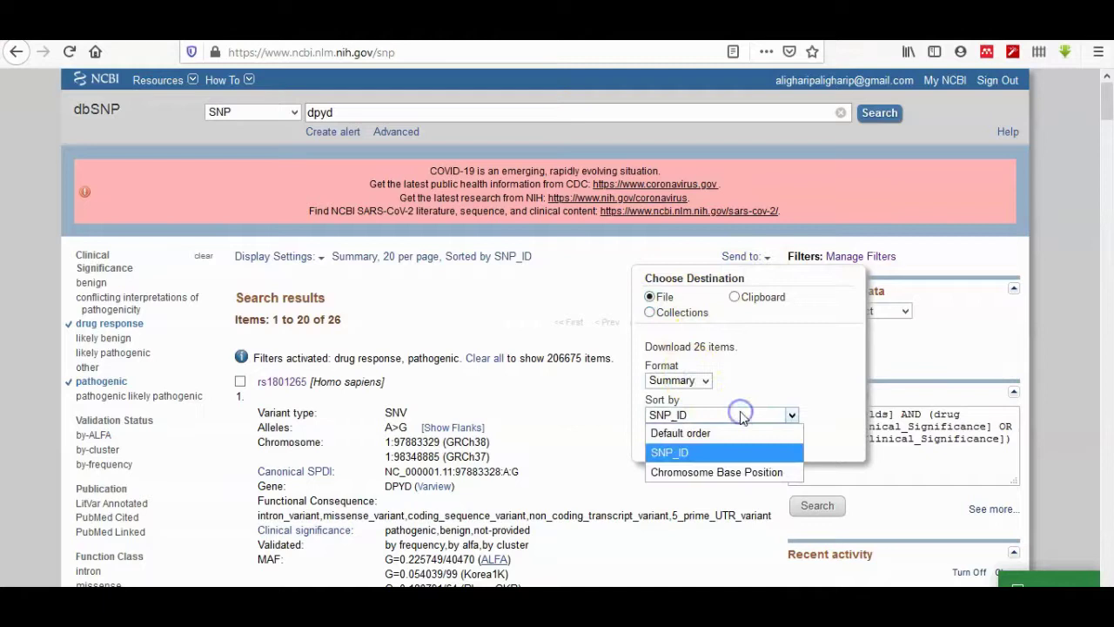
click(701, 453)
click(684, 441)
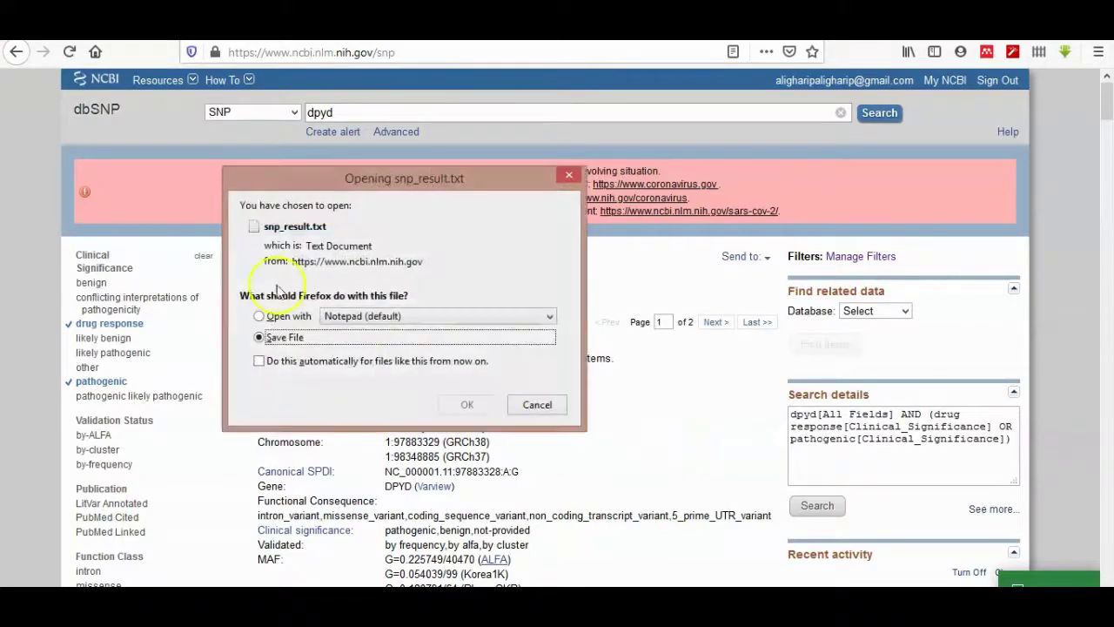
Create a new folder named IDT on drive F: for the download
click(466, 405)
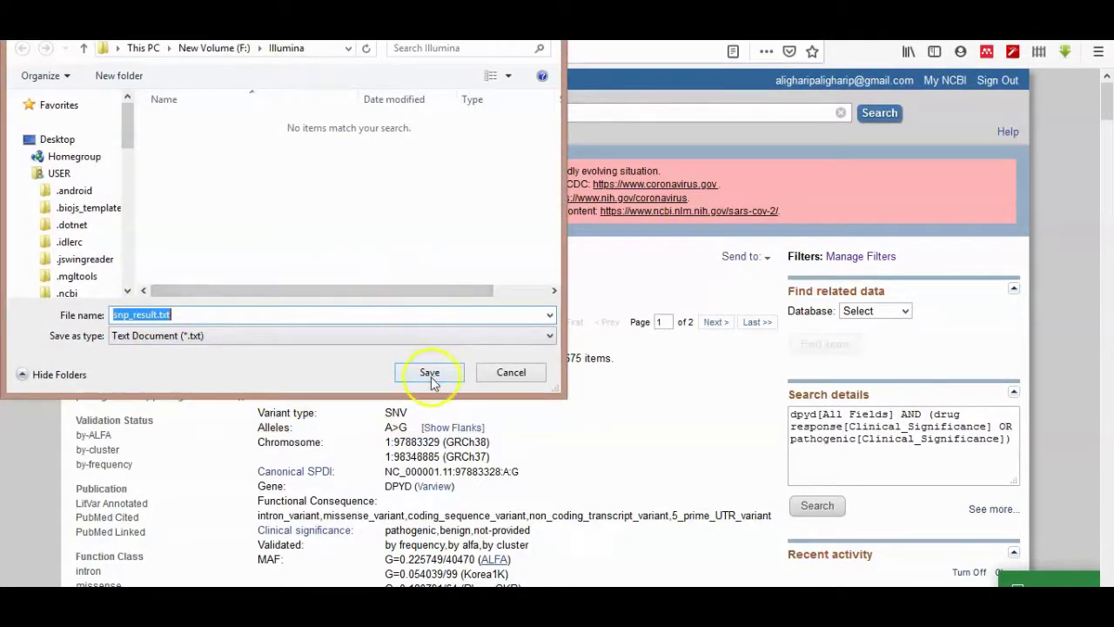
click(201, 47)
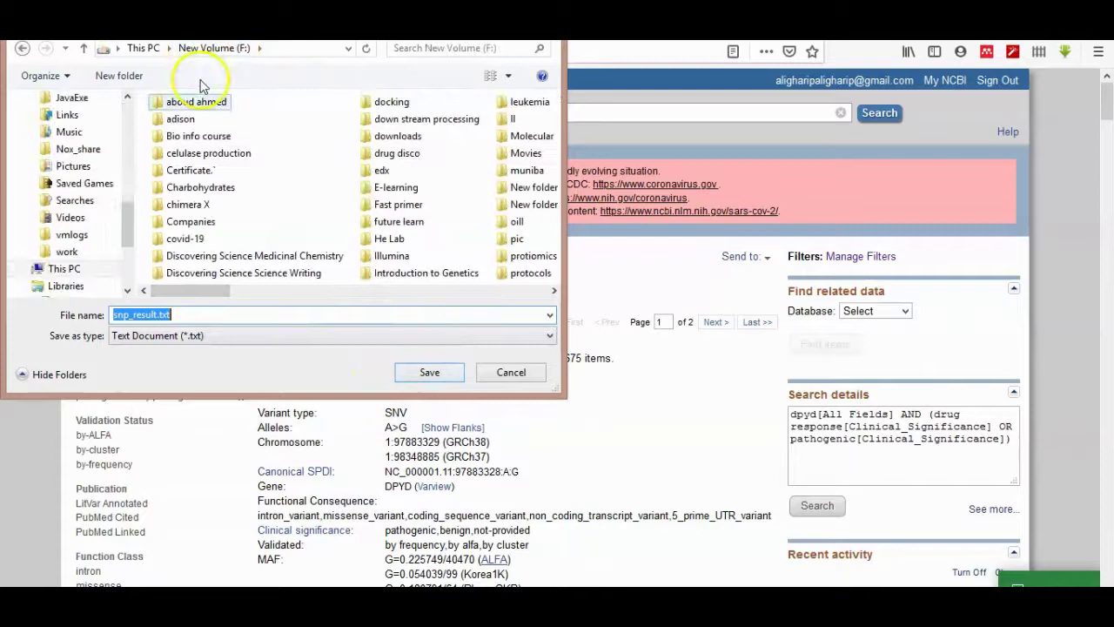
click(119, 75)
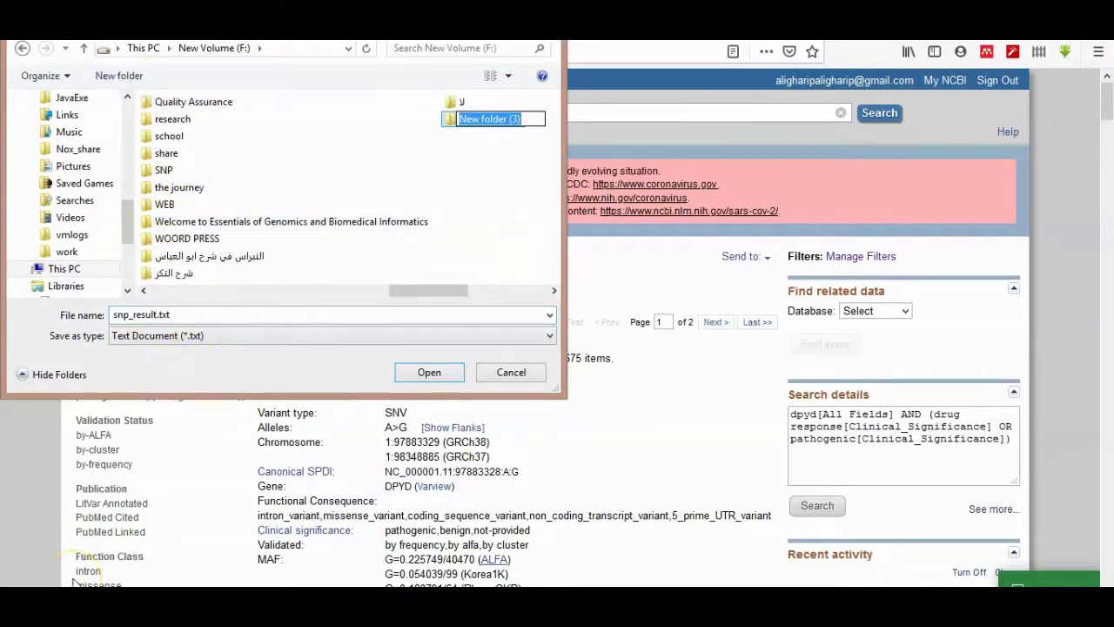
key(BackSpace)
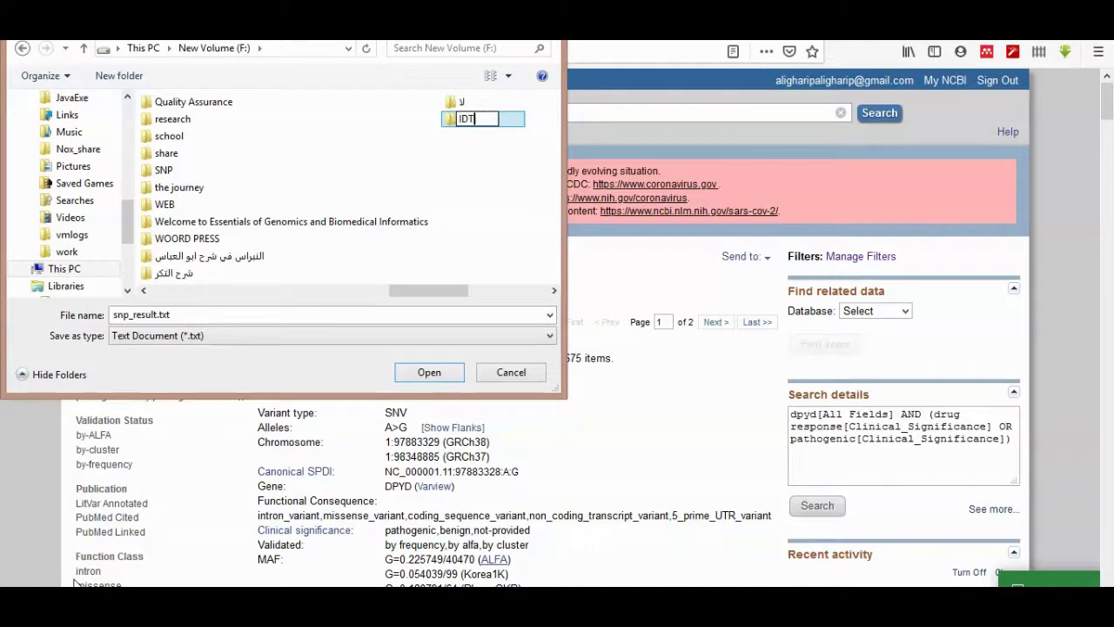
click(427, 372)
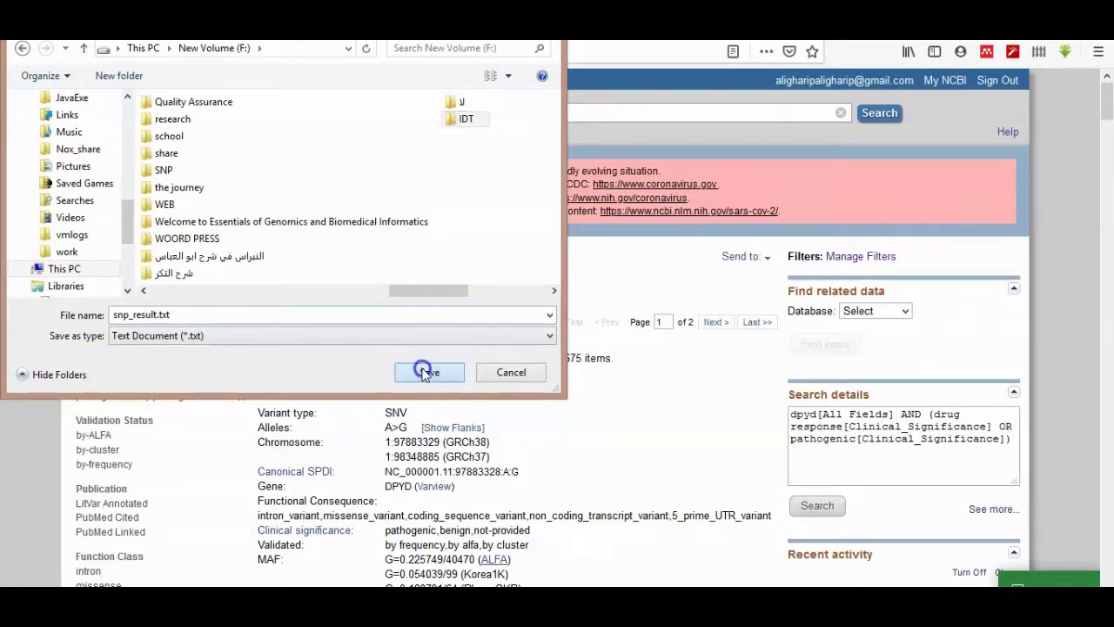
Save snp_result.txt into IDT and open it from the downloads list
click(427, 373)
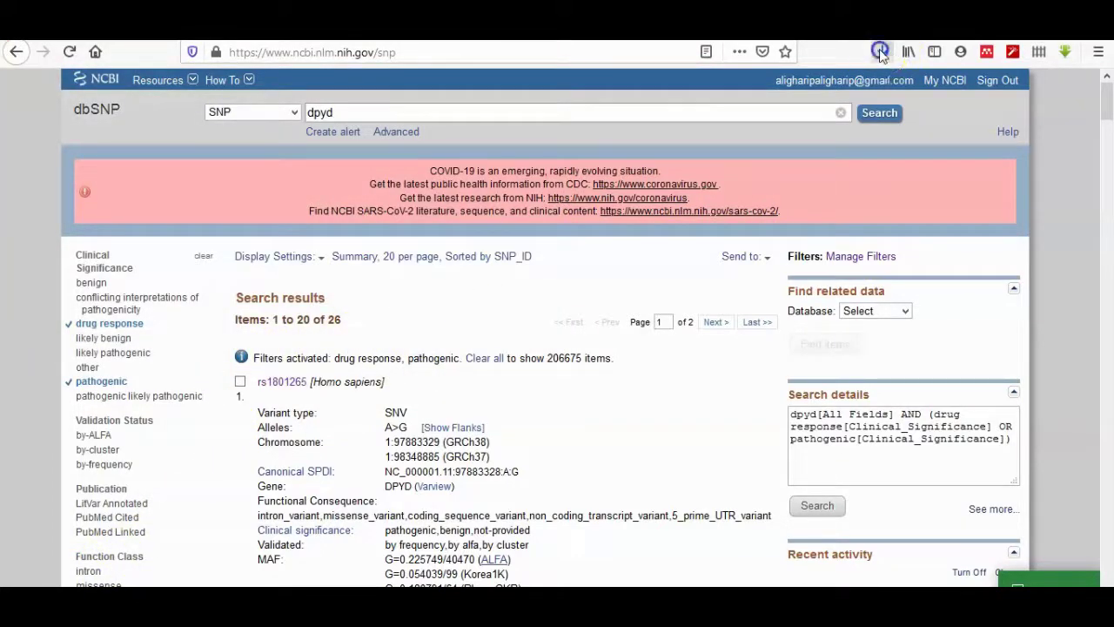
click(881, 52)
click(671, 86)
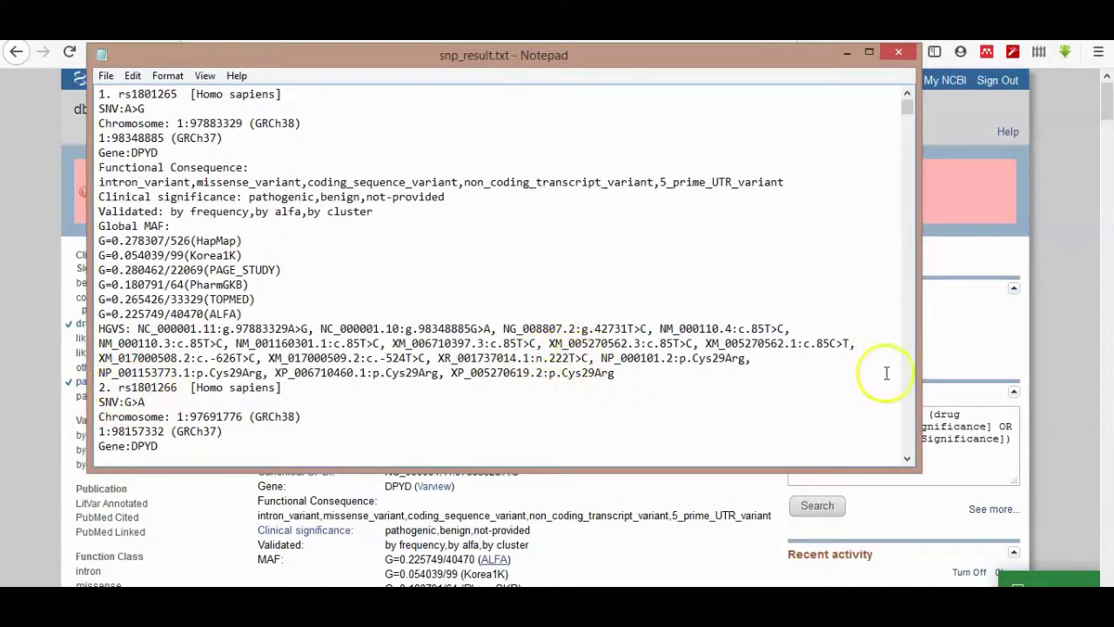
Page down snp_result.txt to entry 20, rs199469548 merged into rs3918290
click(908, 393)
click(907, 394)
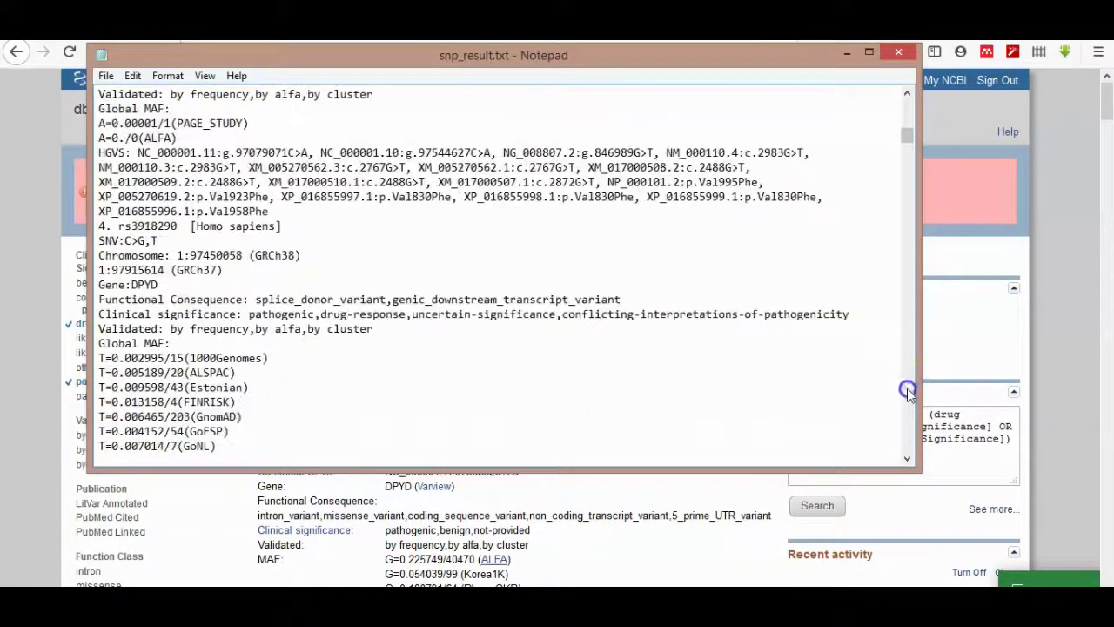
click(908, 394)
click(908, 393)
click(908, 394)
click(908, 394)
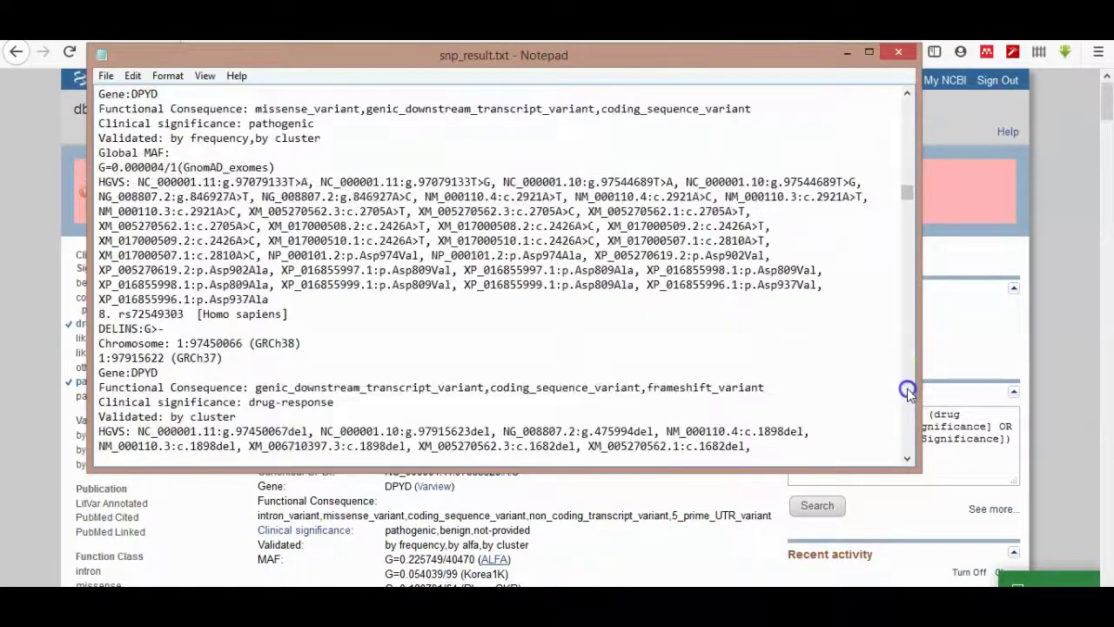
click(908, 393)
click(908, 393)
click(908, 394)
click(908, 393)
click(908, 393)
click(908, 393)
click(908, 394)
click(907, 394)
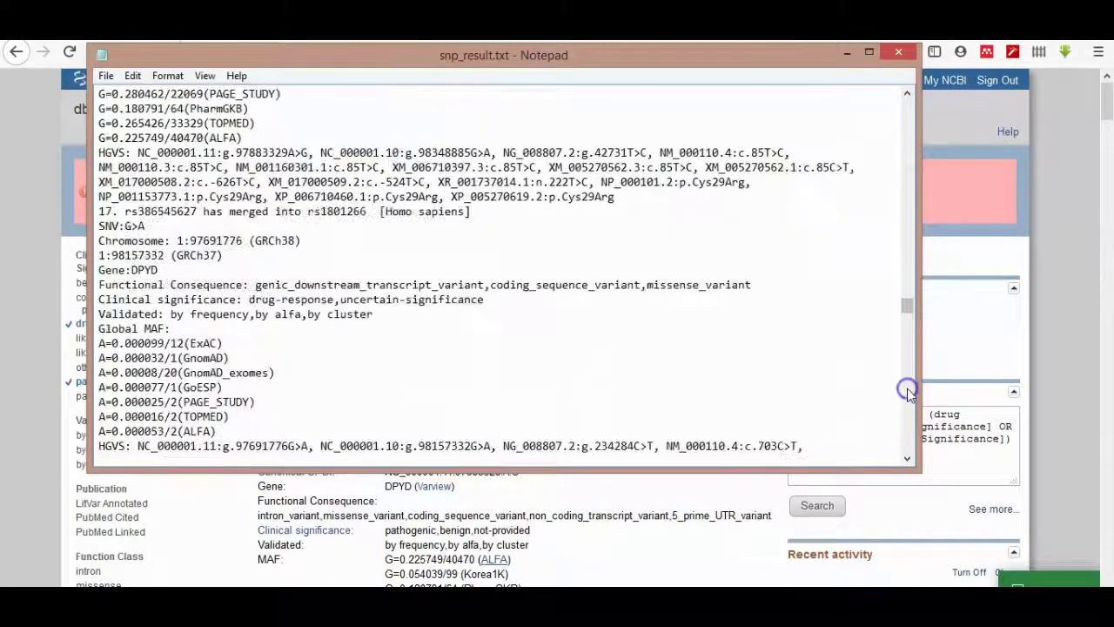
click(908, 393)
click(908, 394)
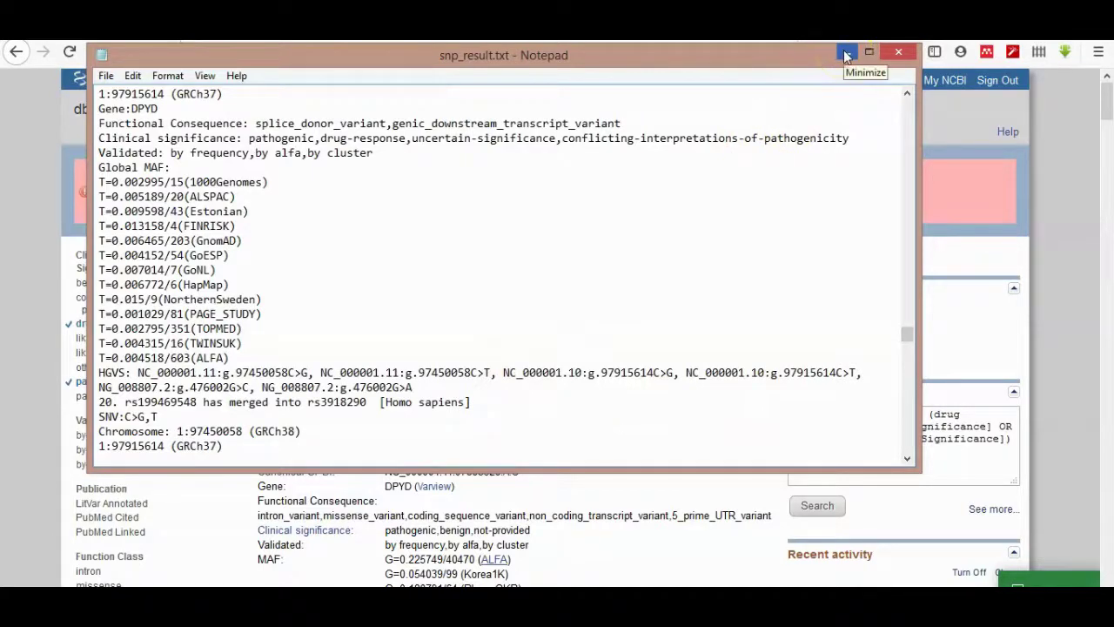
Look through Notepad's Format, Edit and File menus
click(162, 80)
click(139, 78)
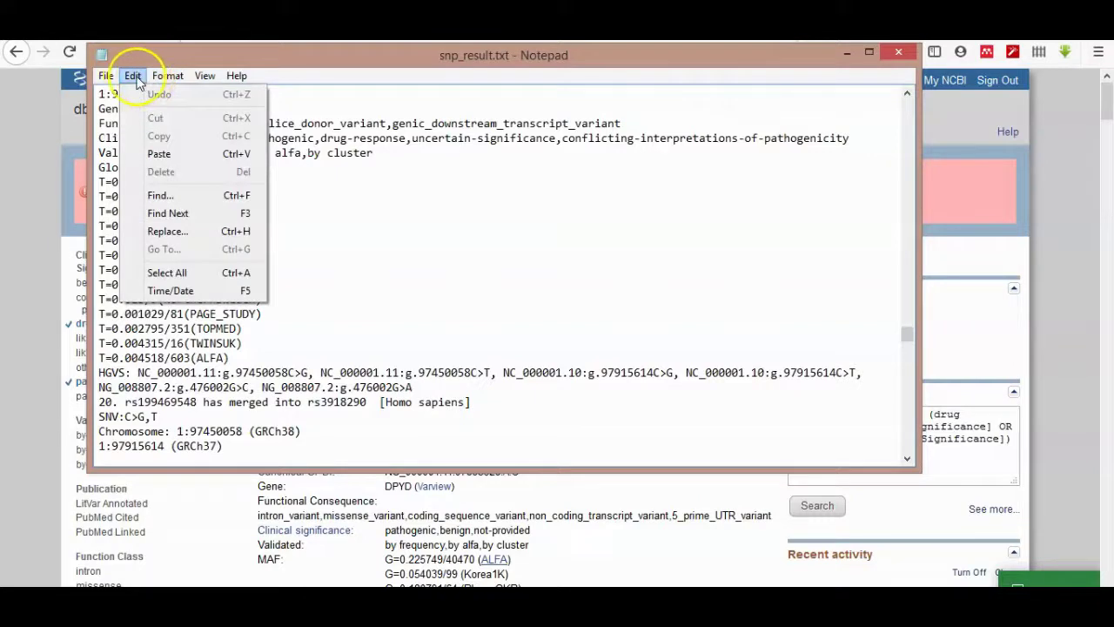
click(104, 78)
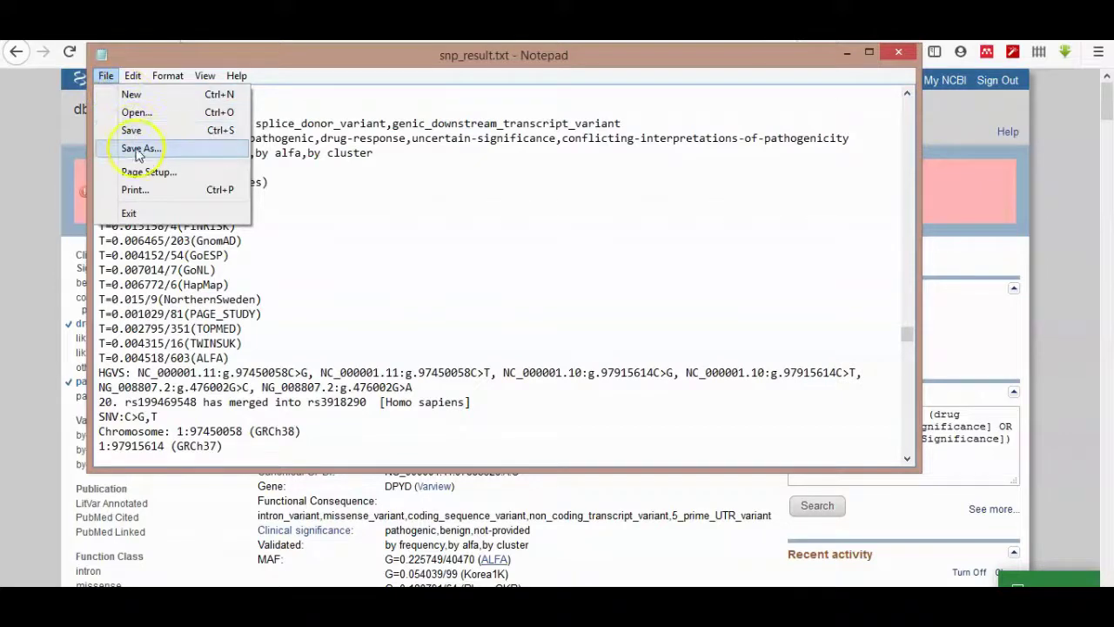
Find the first case-sensitive match of 'RS' in the SNP file
click(135, 190)
click(107, 76)
click(132, 76)
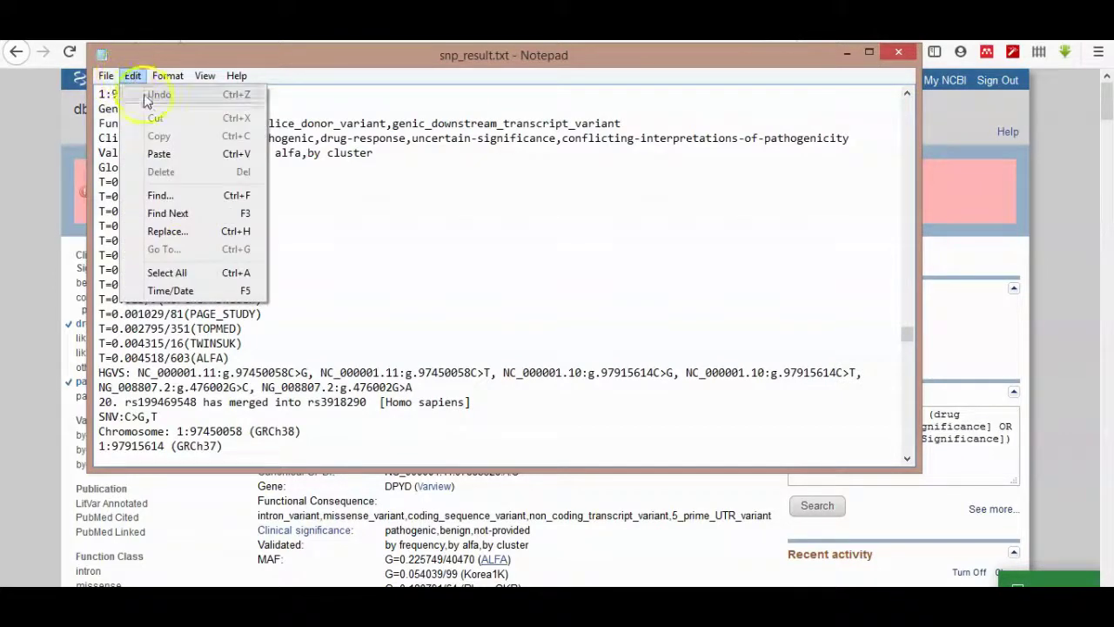
click(159, 195)
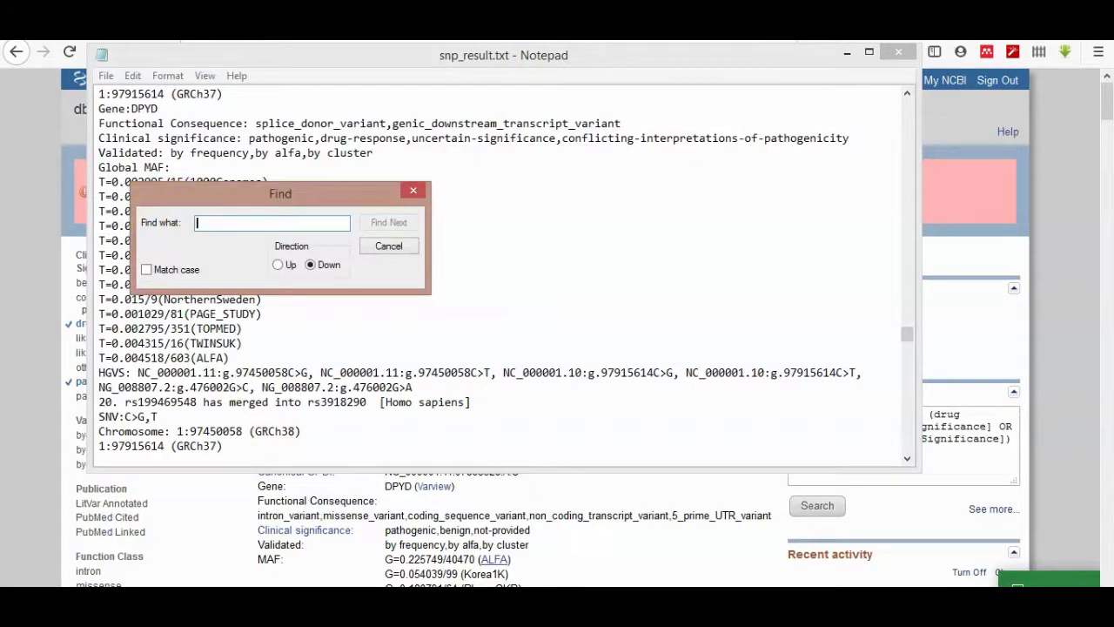
text(RS)
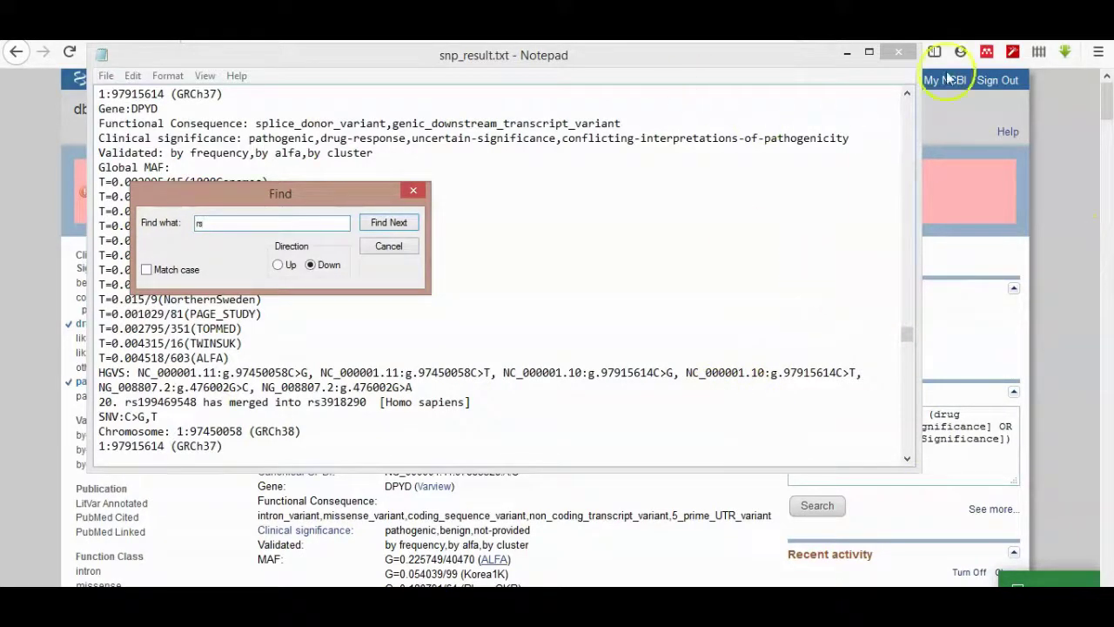
click(146, 271)
click(389, 223)
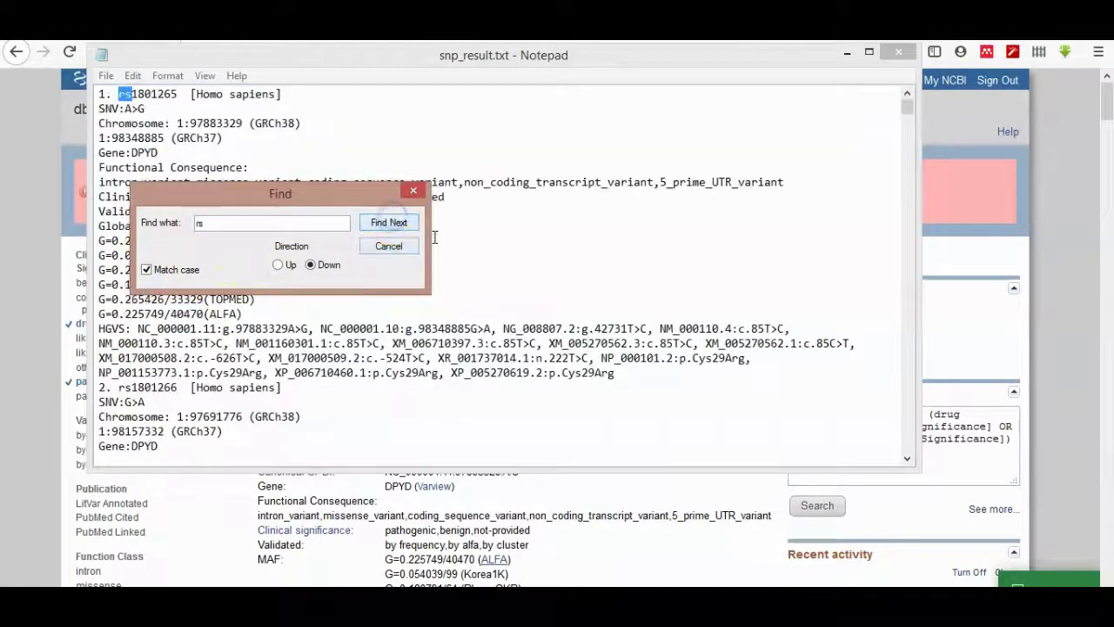
Turn off Match case, step through further rs matches, then leave Notepad
click(146, 269)
click(381, 223)
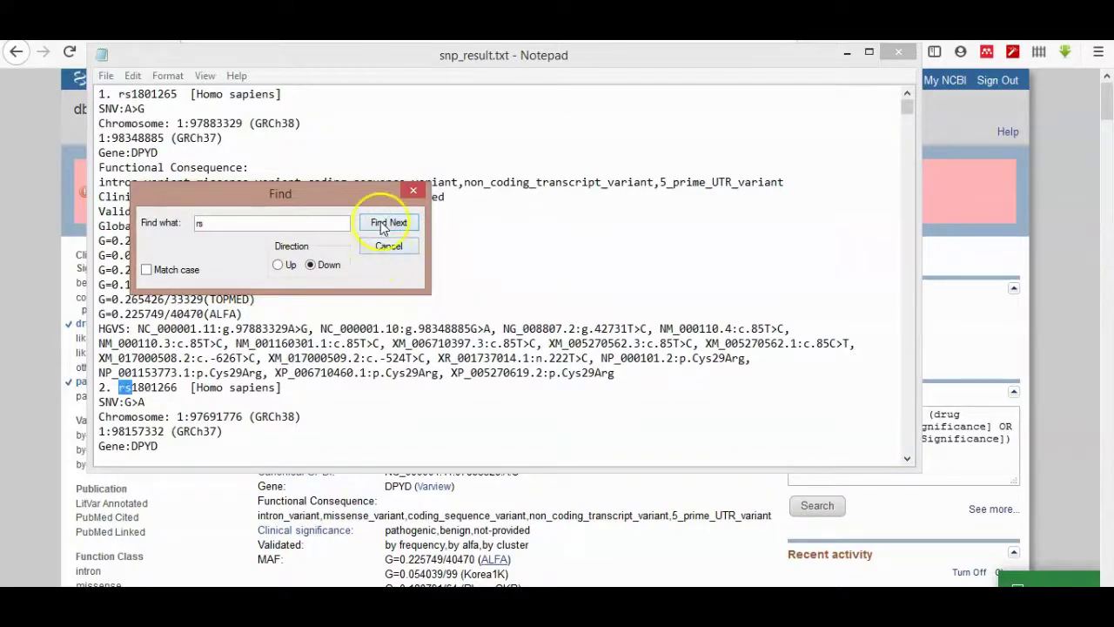
click(380, 223)
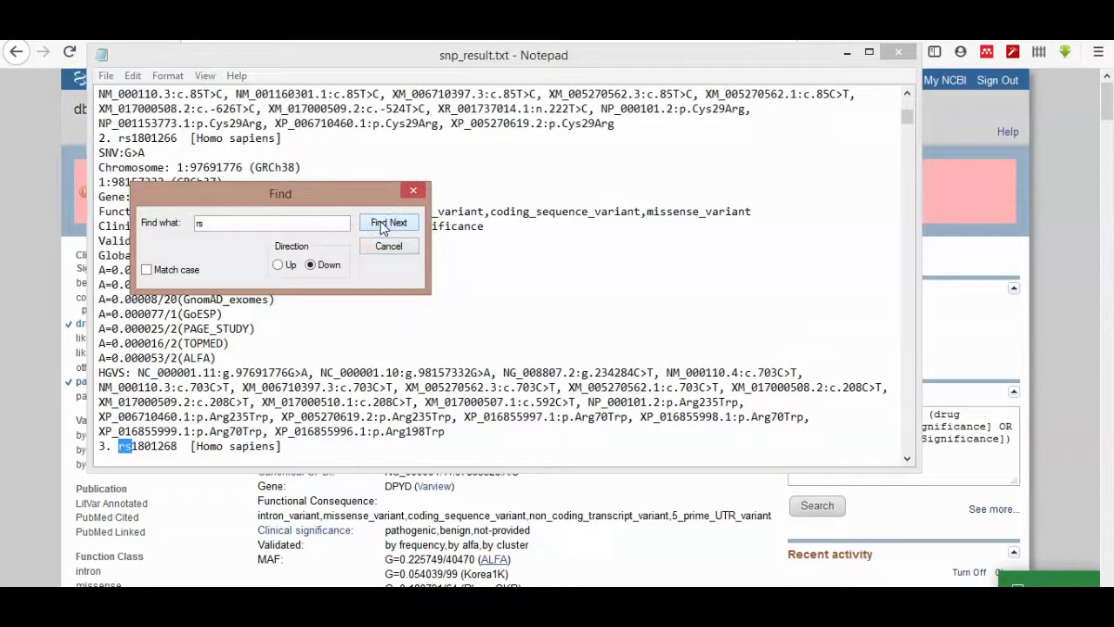
click(405, 201)
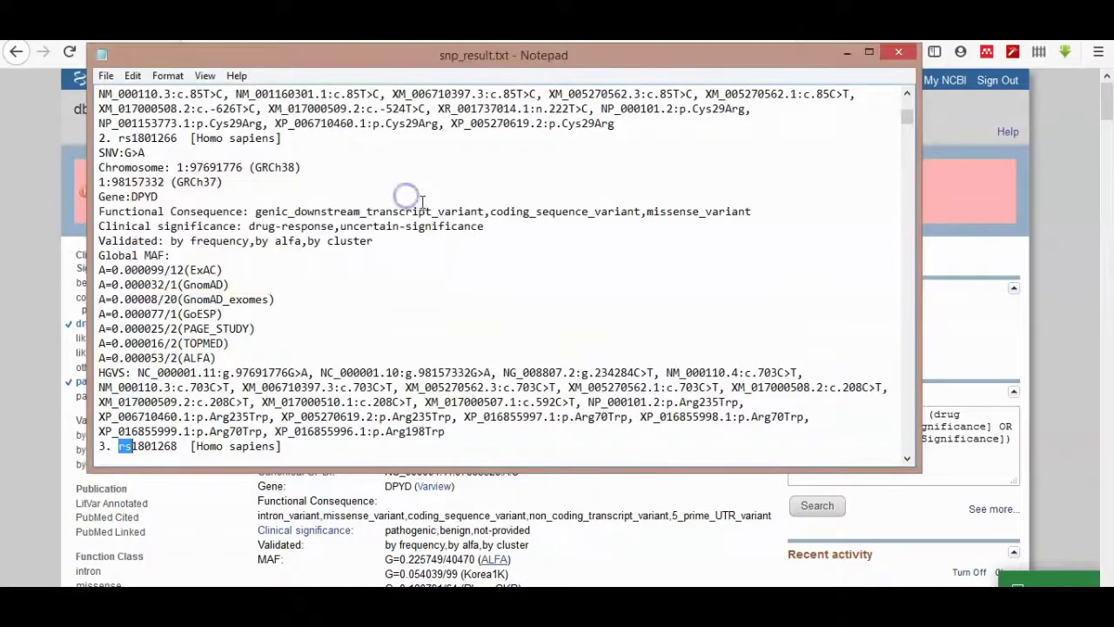
key(alt+Tab)
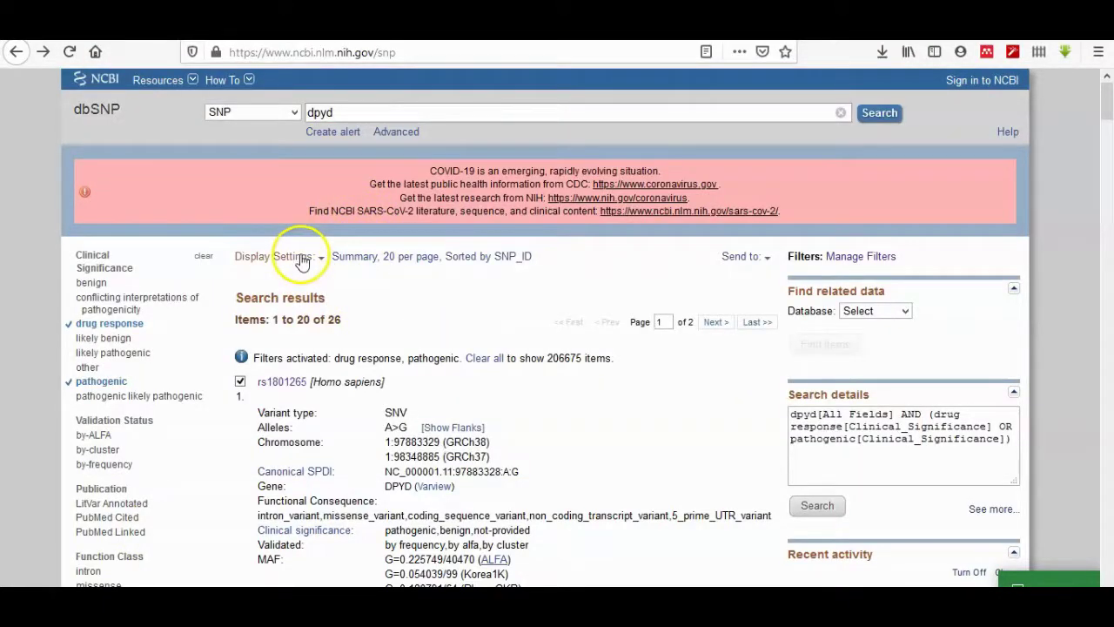
Apply the display settings, review rs1801265's variant details, and open it in Variation Viewer
click(300, 257)
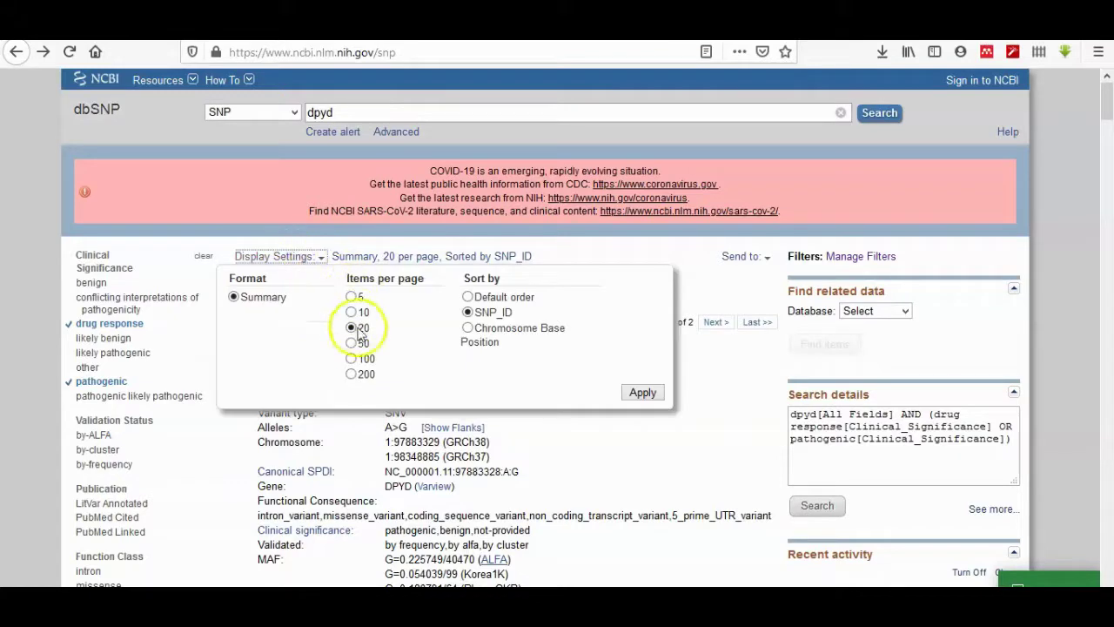
click(644, 392)
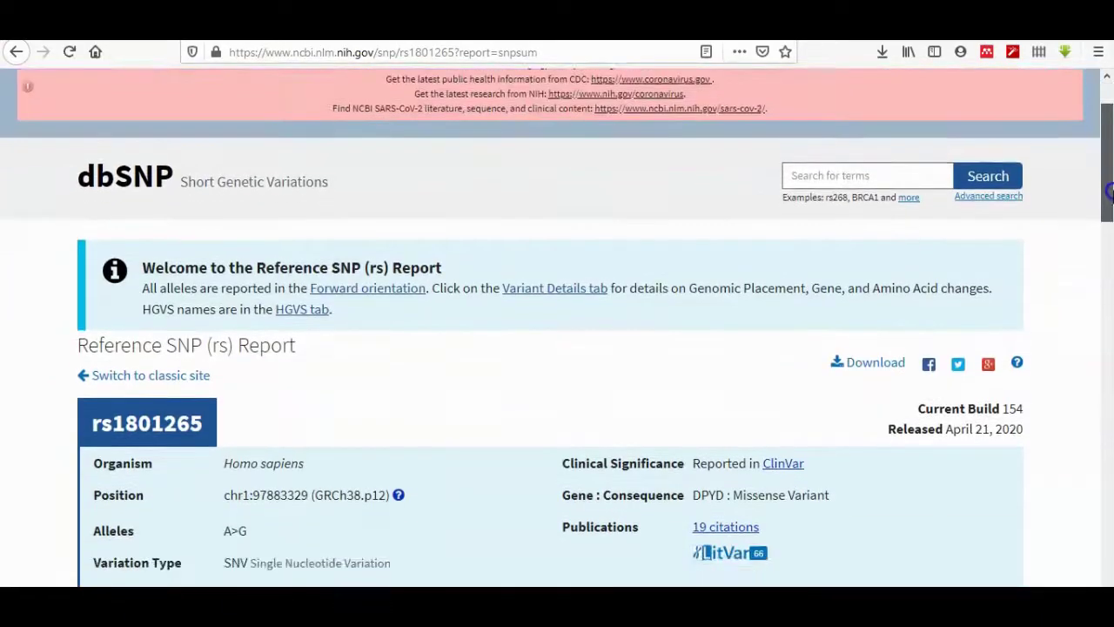
drag(1109, 171, 1109, 263)
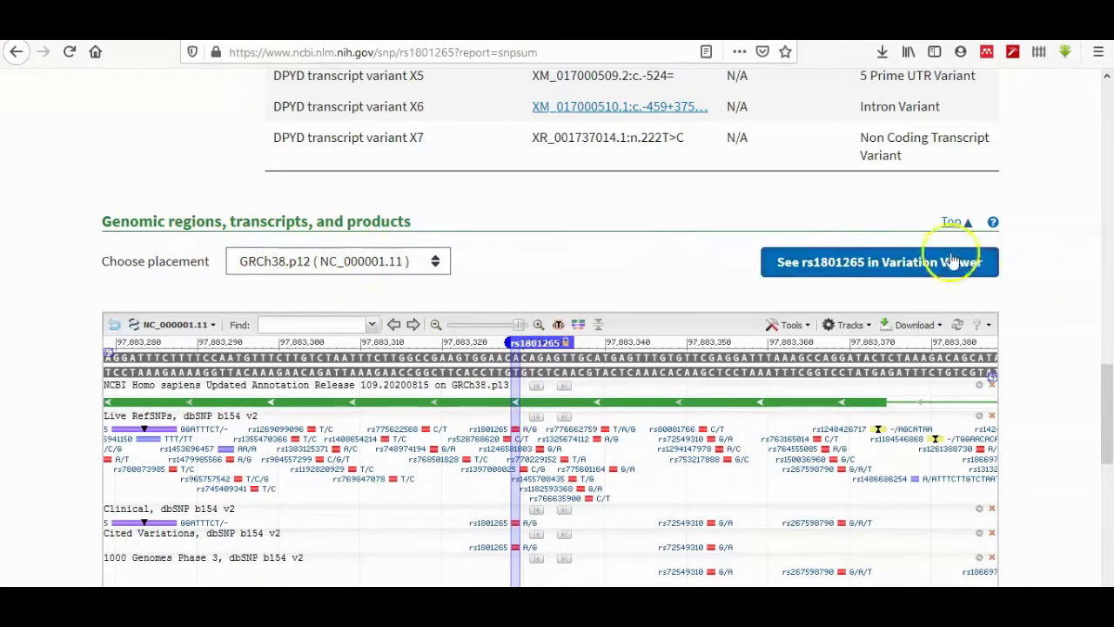
drag(1108, 393, 1102, 255)
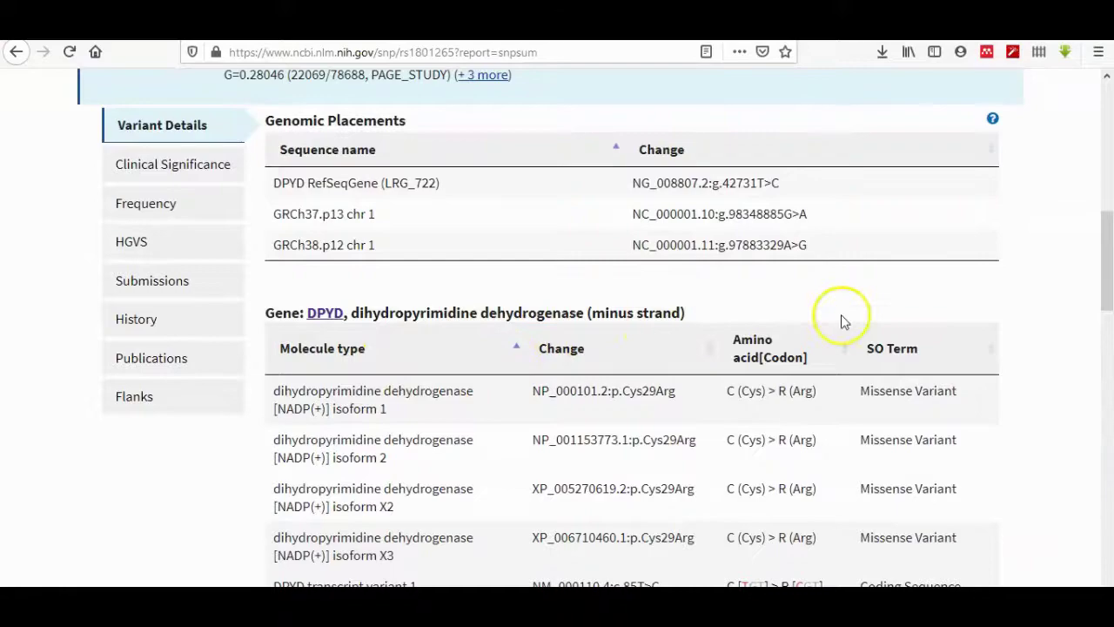
drag(1108, 235, 1109, 397)
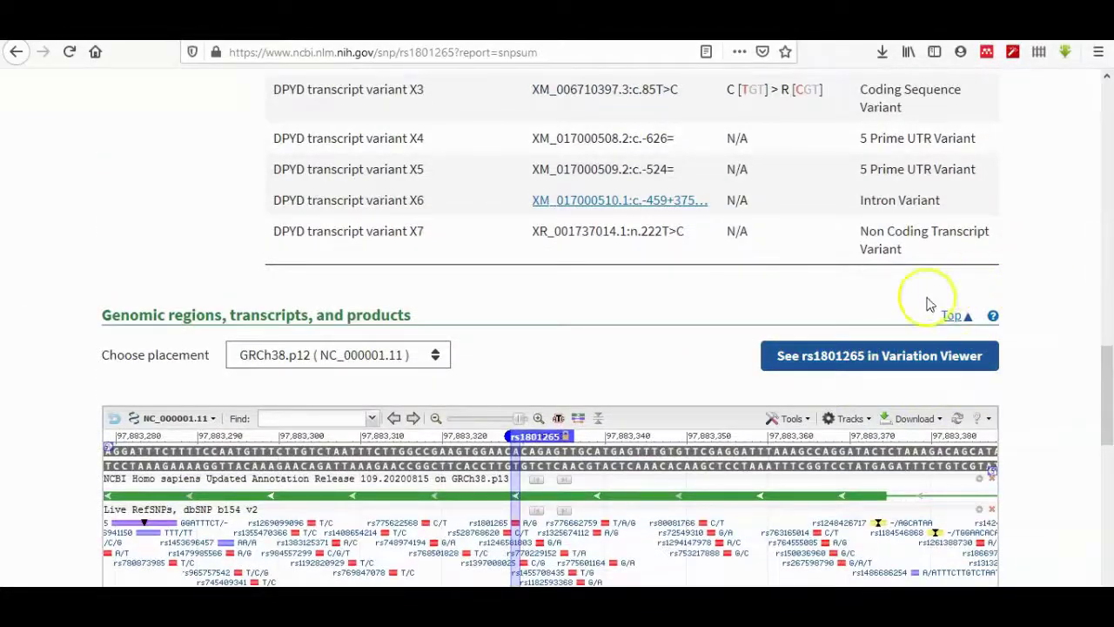
click(908, 356)
Scroll through the dbVar tracks and inspect pathogenic variant nsv3882464's details
right_click(932, 356)
key(Escape)
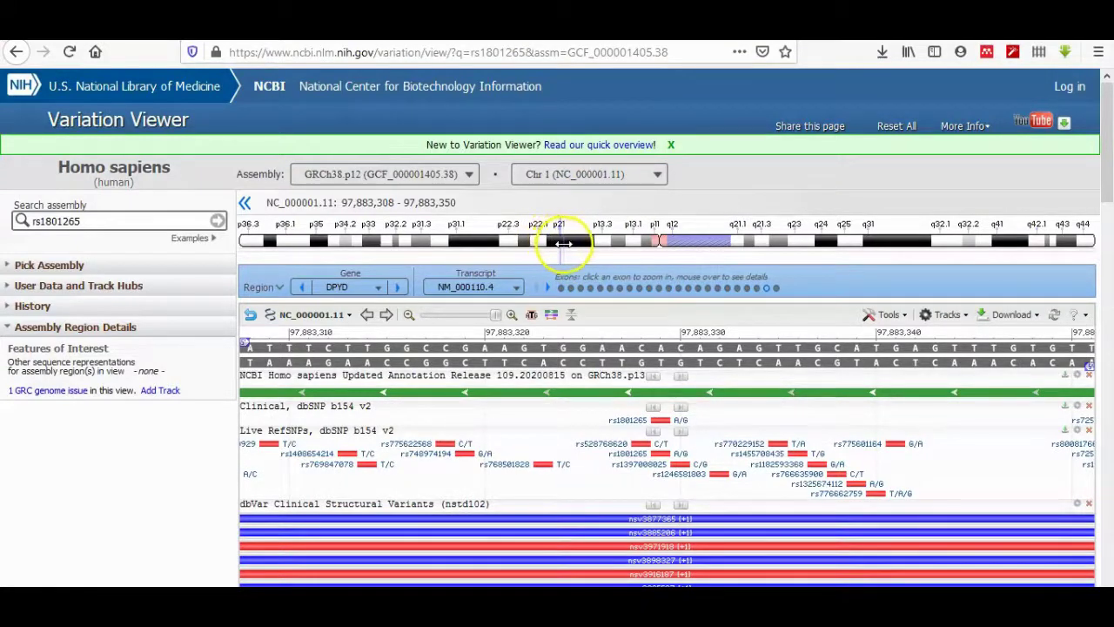
drag(1107, 139, 1110, 317)
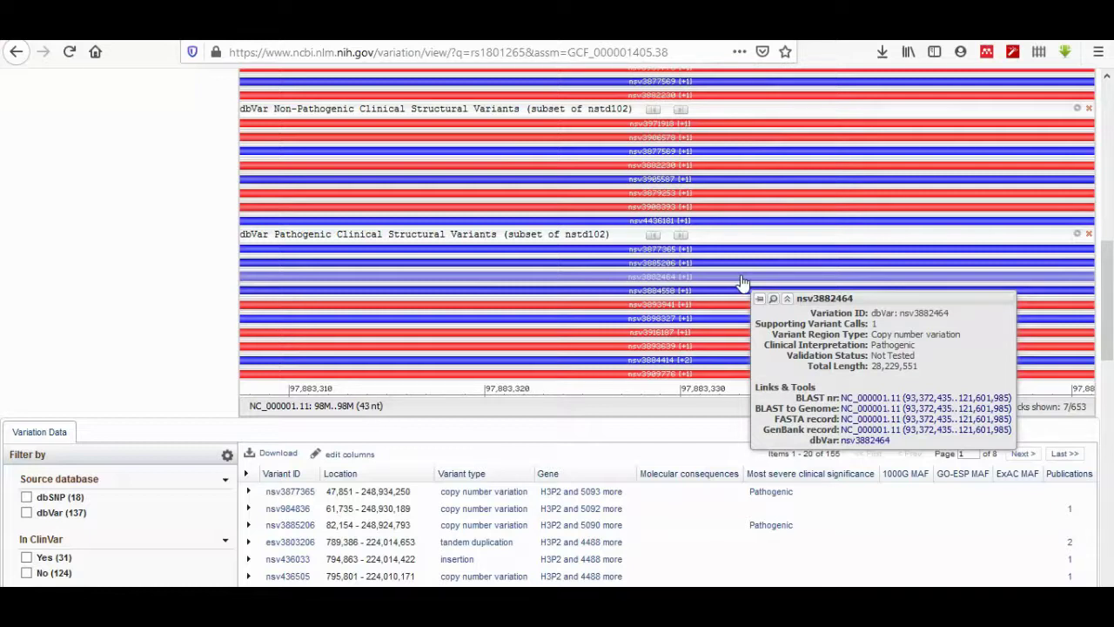
click(793, 306)
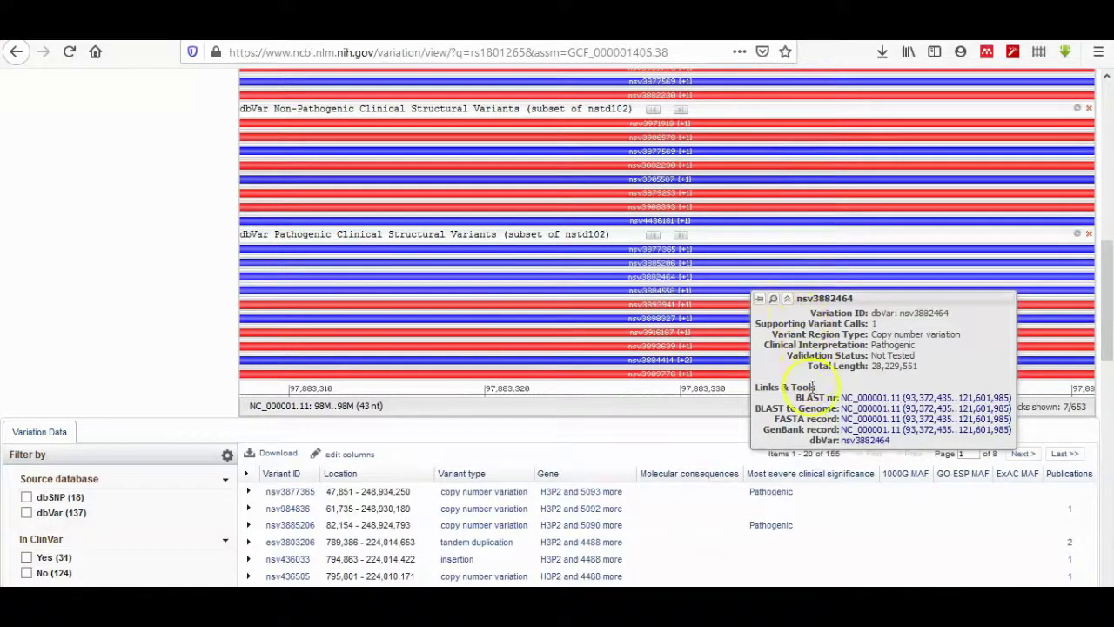
Scroll down to the 155-item Variation Data table and back up
drag(1109, 278, 1110, 363)
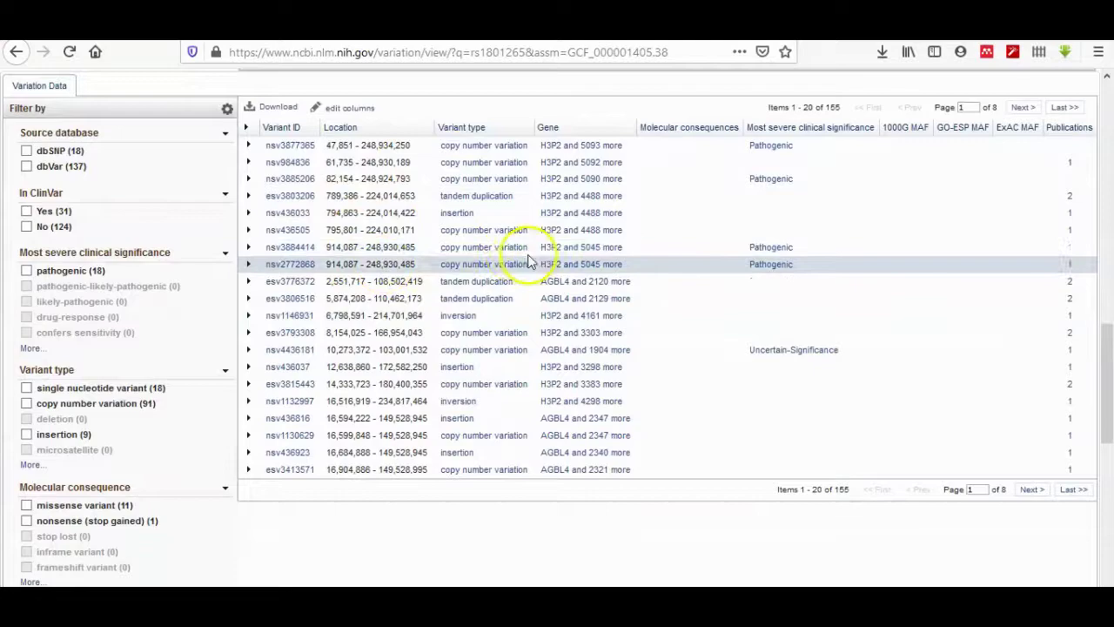
drag(1110, 381, 1110, 276)
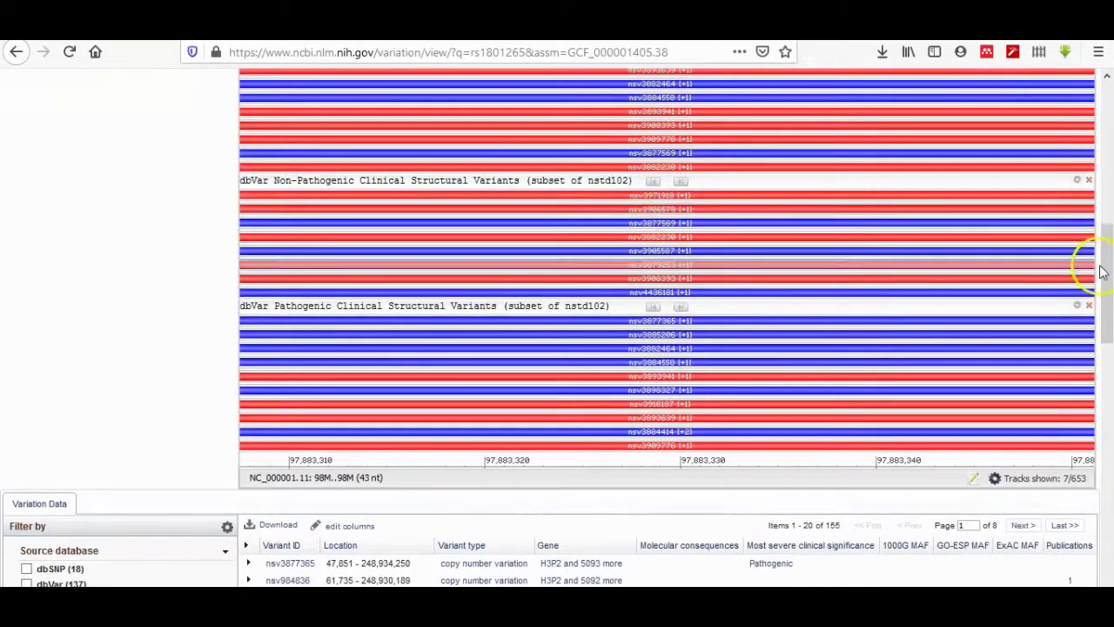
drag(1107, 261, 1110, 409)
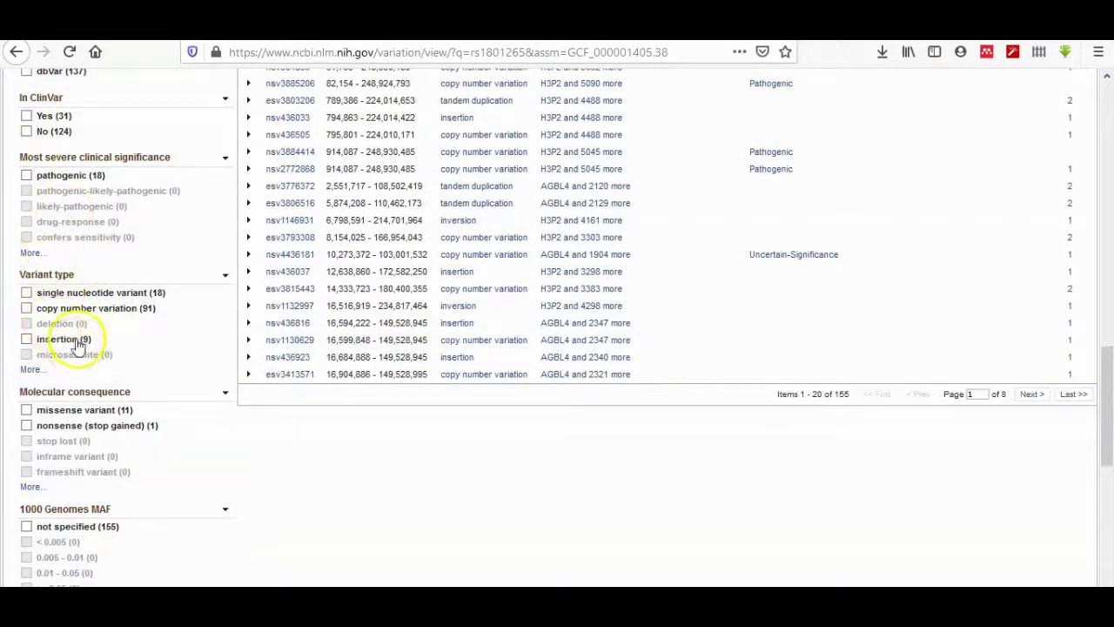
scroll(44, 278, up, 2)
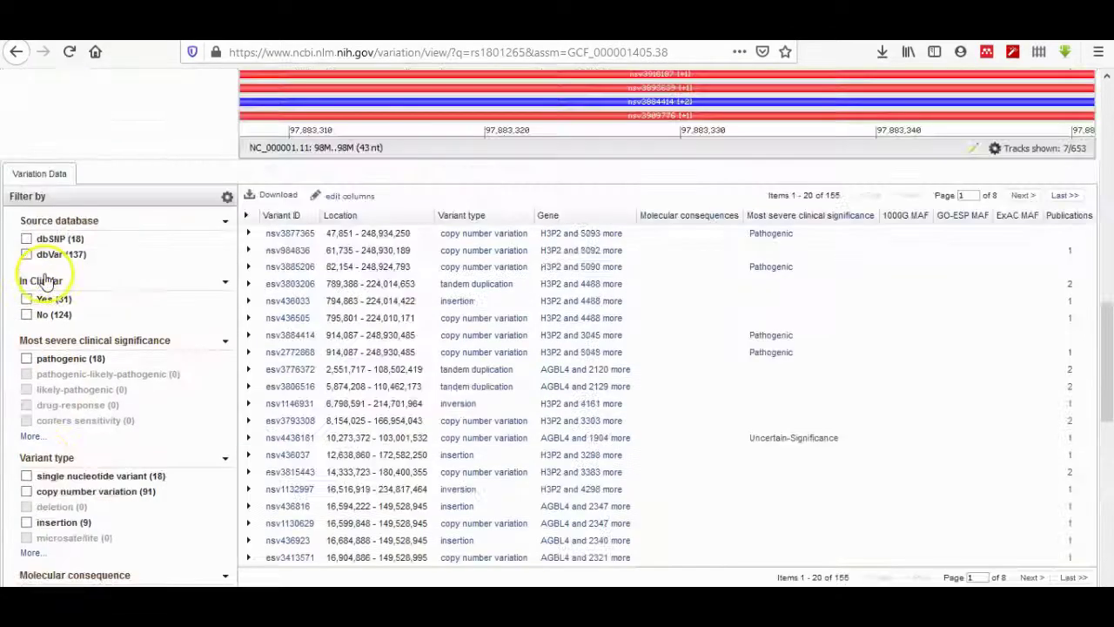
scroll(44, 279, up, 2)
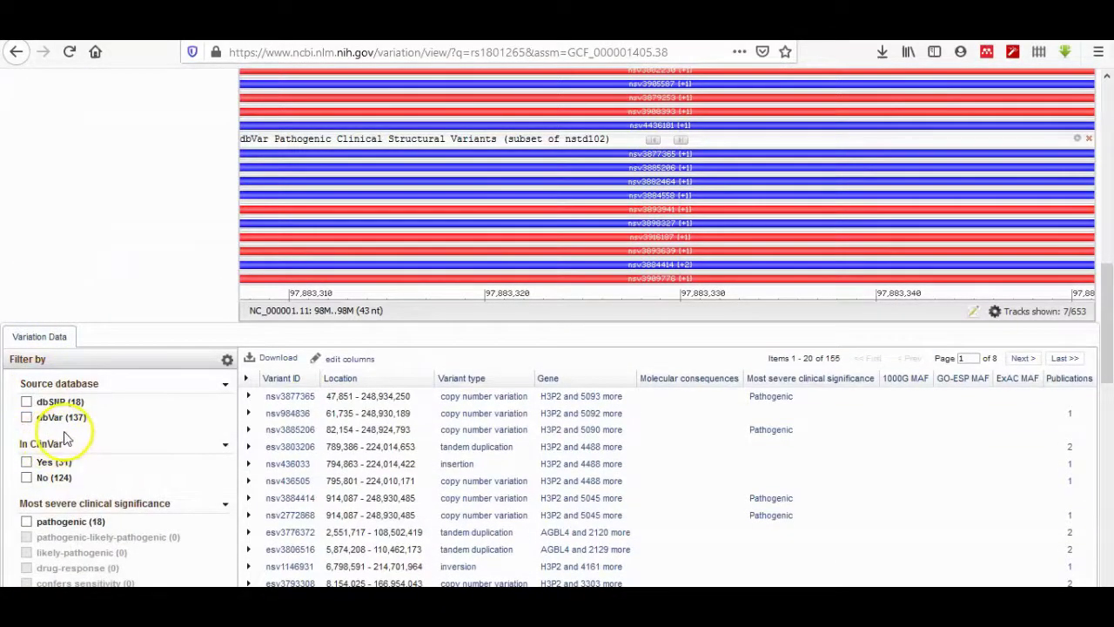
scroll(65, 438, down, 4)
scroll(70, 438, up, 15)
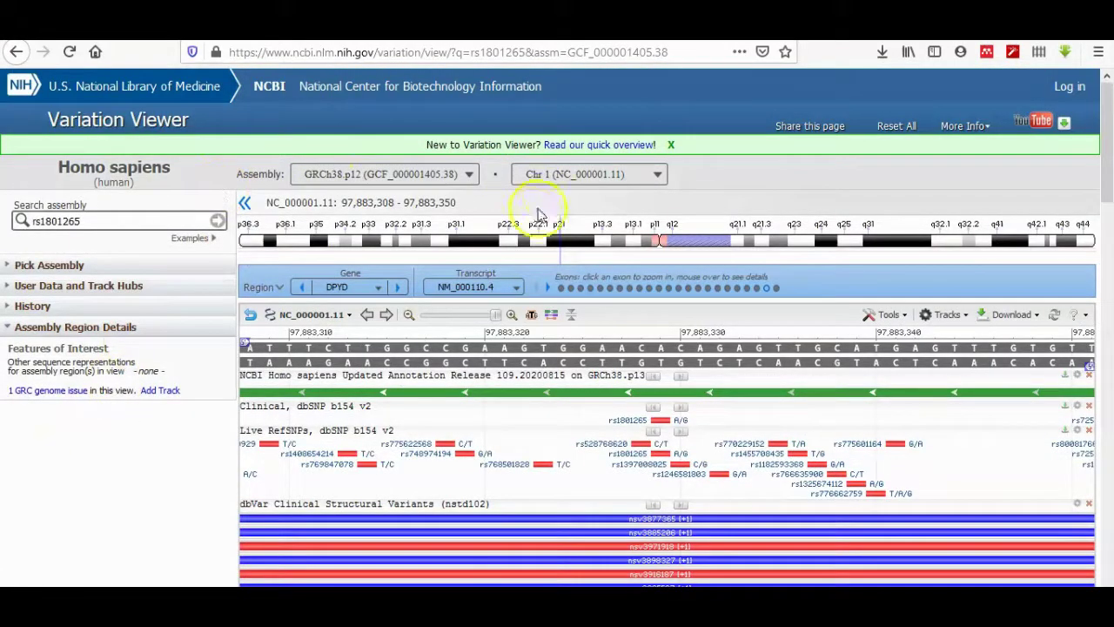
Return to the rs1801265 report and open the marker's actions in its sequence graphic
key(alt+Left)
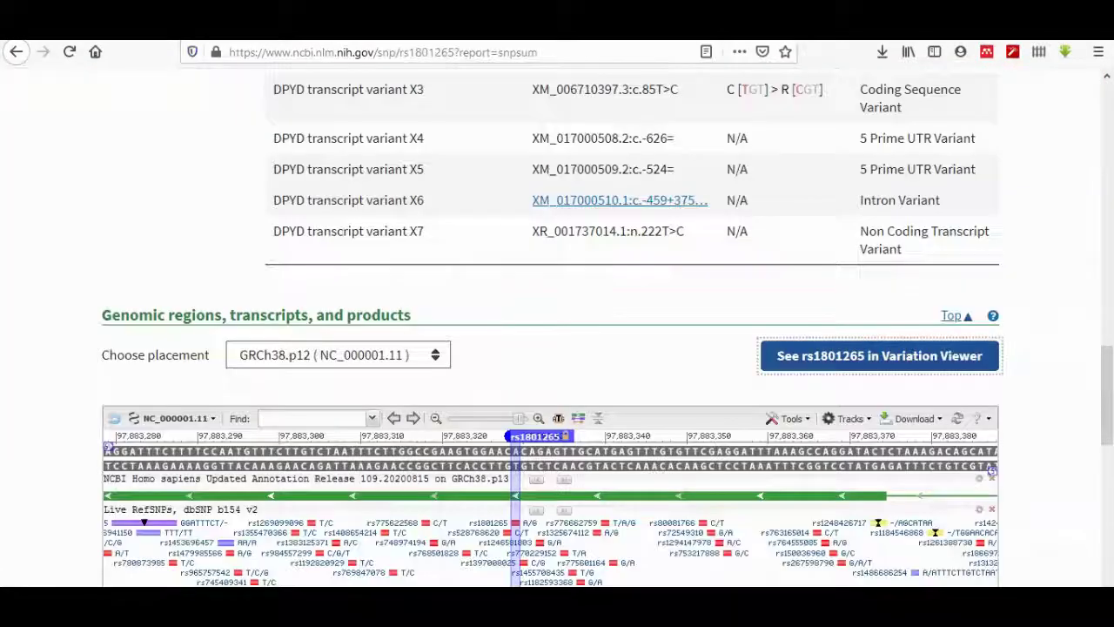
drag(1110, 341, 1104, 466)
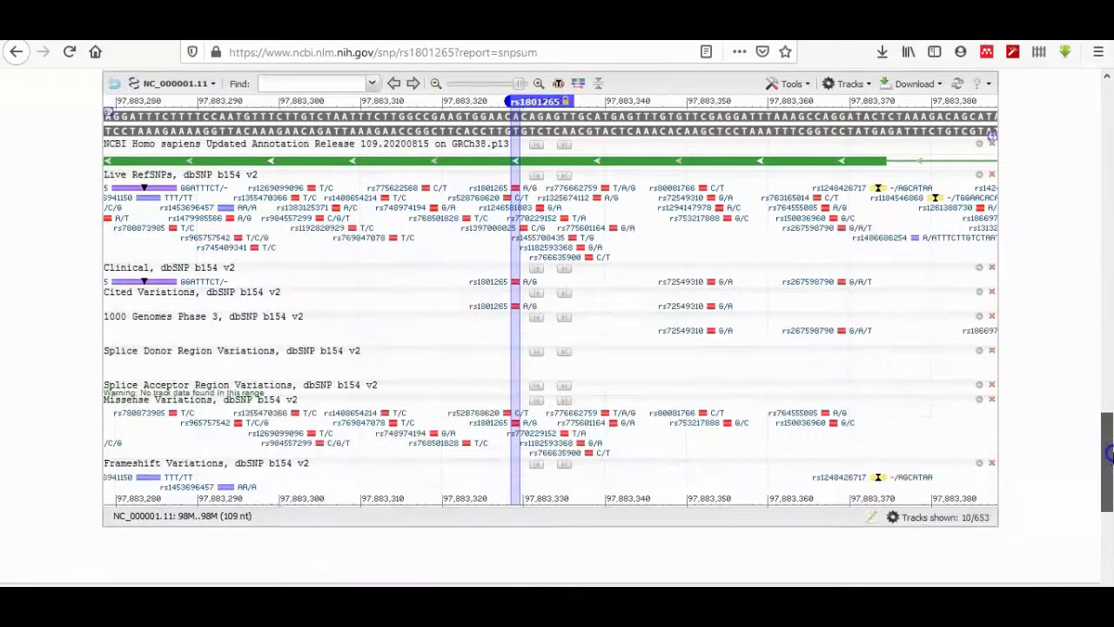
click(517, 103)
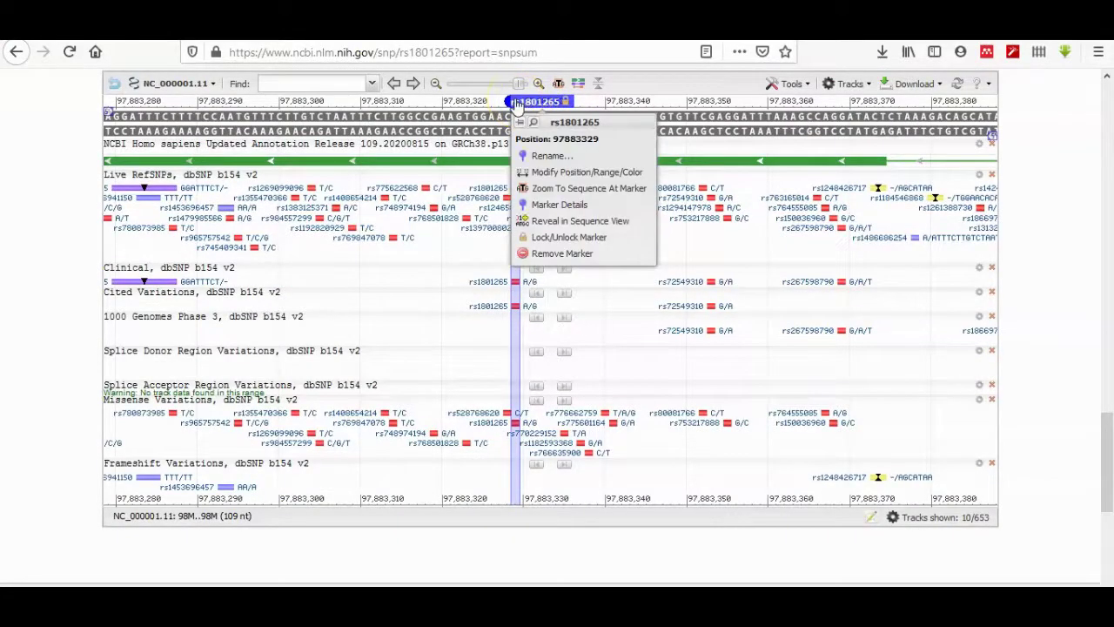
Try items in the marker menu, then reopen the rs1801265 marker actions
click(550, 193)
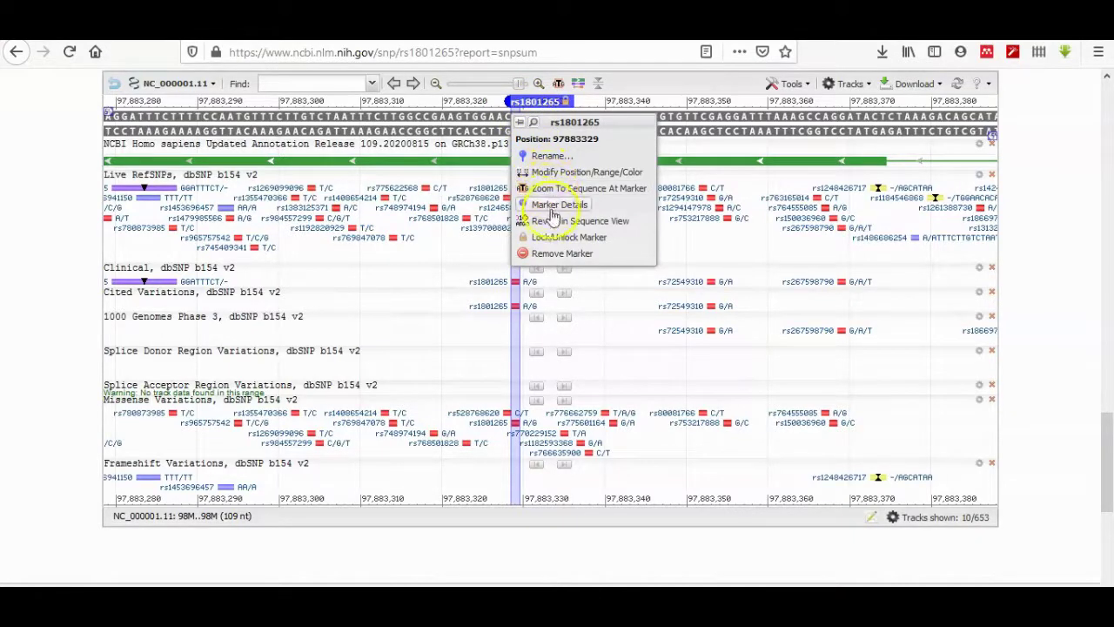
click(562, 222)
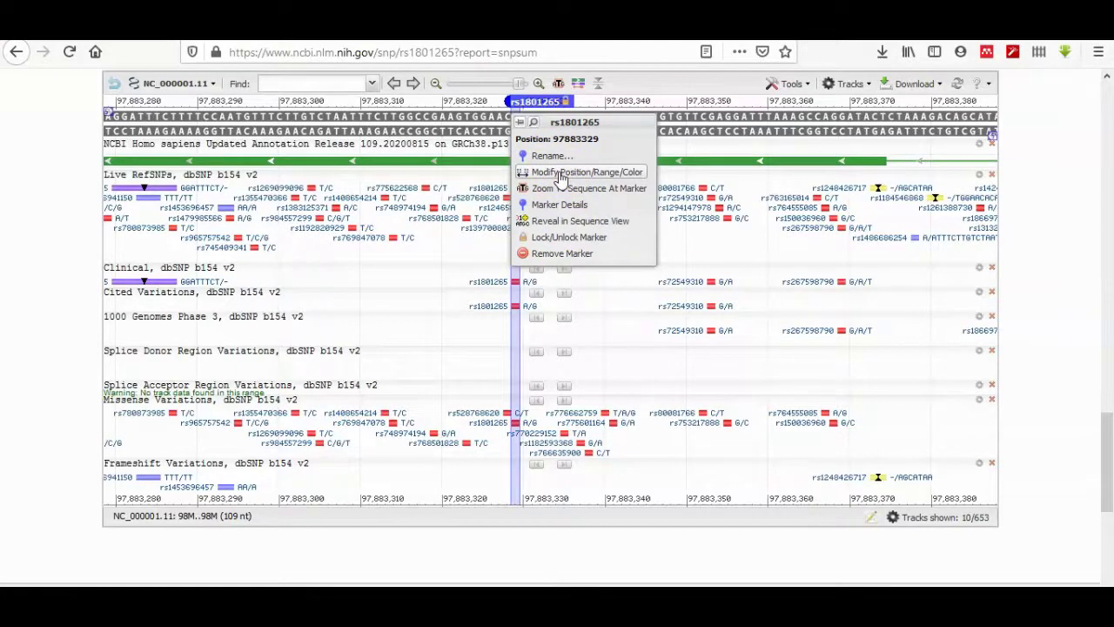
click(564, 189)
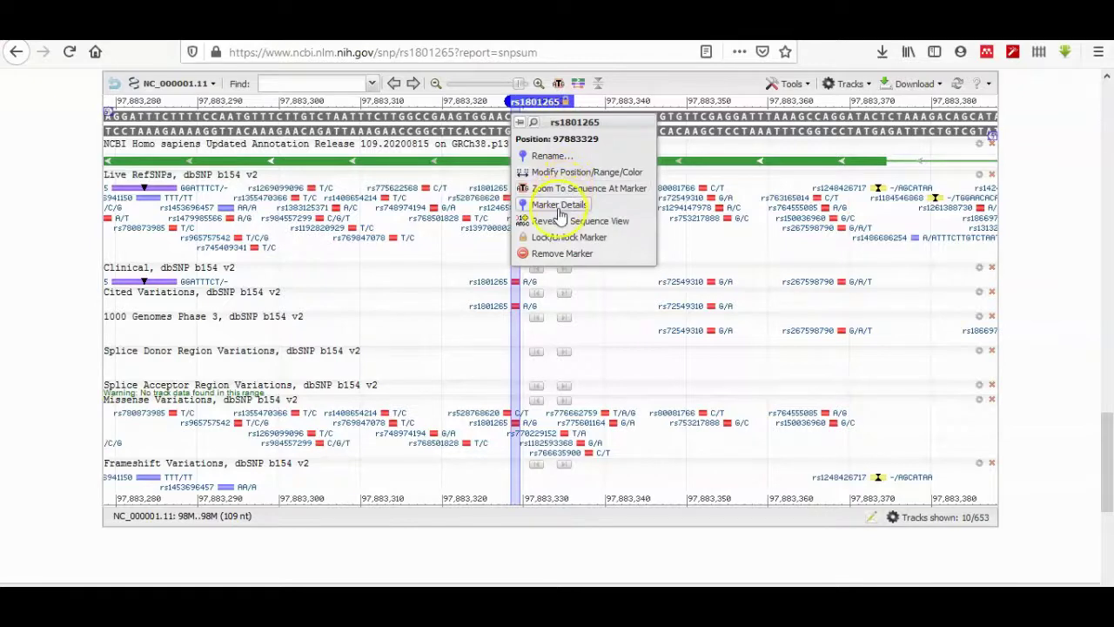
right_click(563, 207)
scroll(575, 213, up, 1)
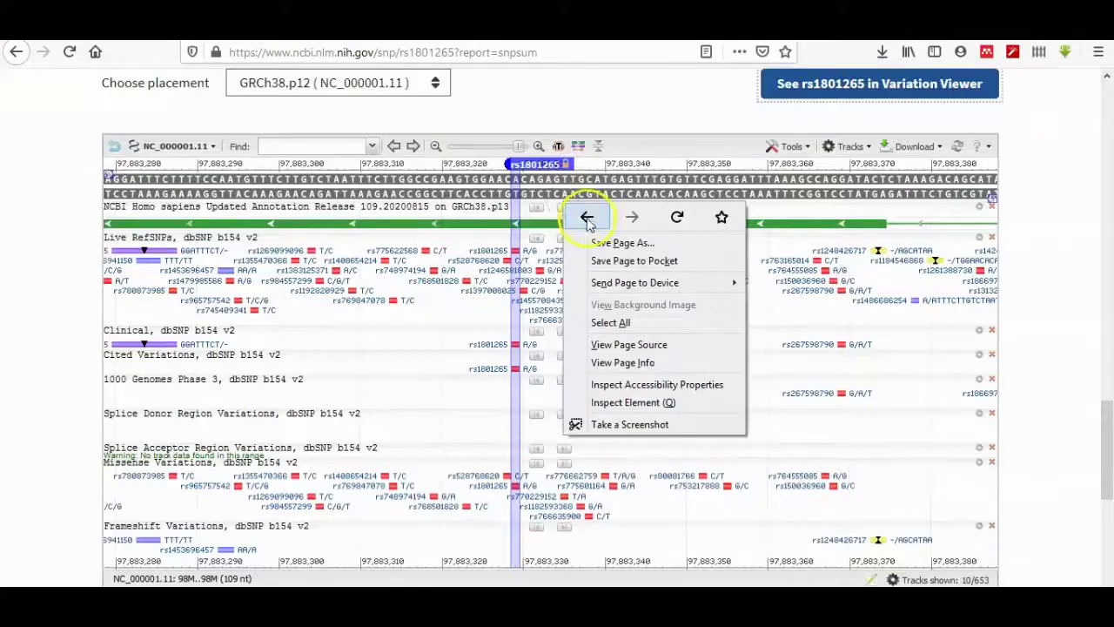
click(548, 167)
click(543, 167)
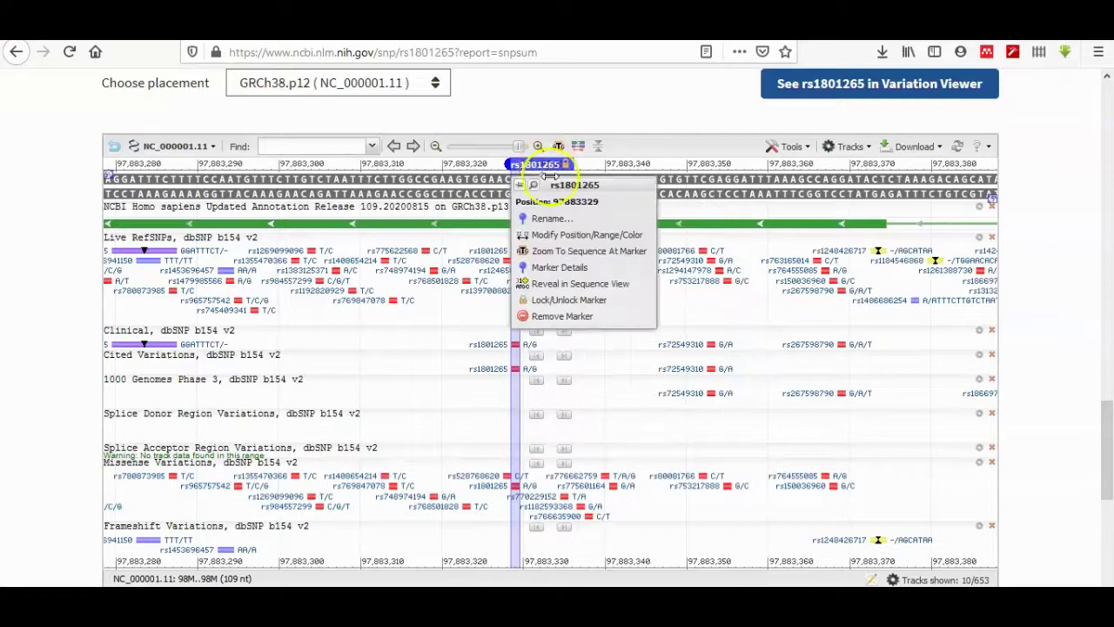
Show the rs1801265 marker details and review the HGVS names per accession at position 97883329
click(558, 268)
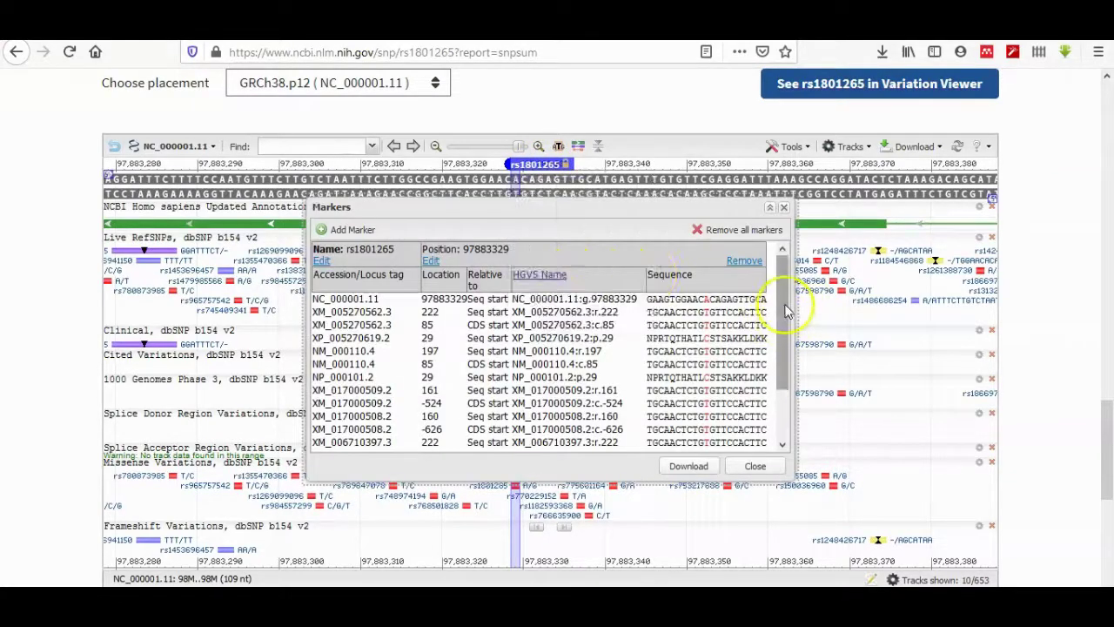
mouse_move(789, 307)
mouse_down()
mouse_move(793, 373)
mouse_move(787, 313)
mouse_up()
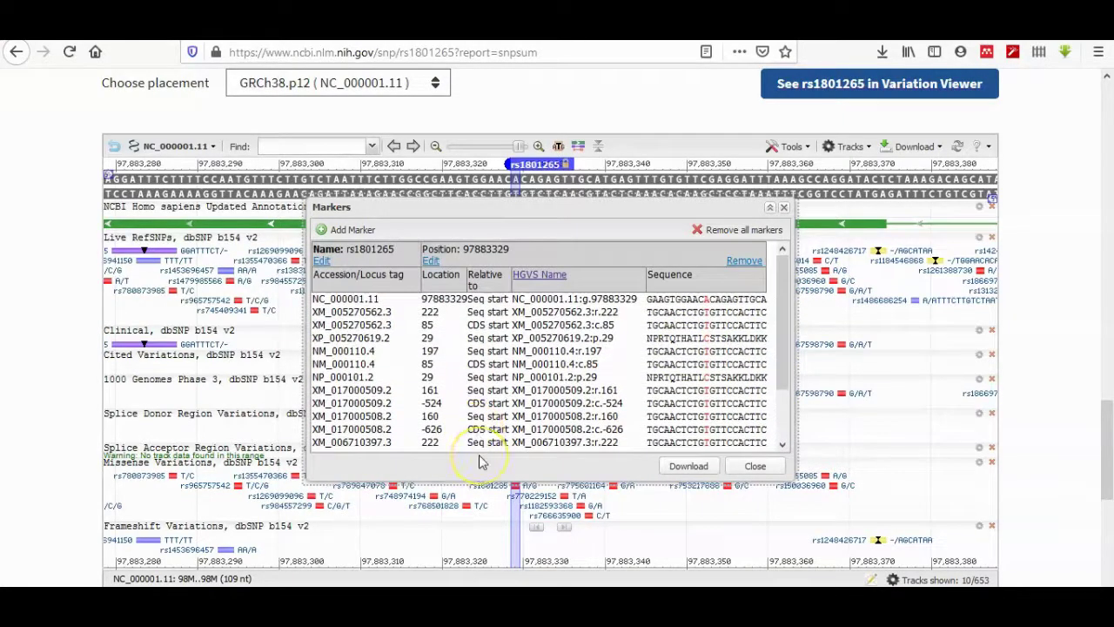
scroll(592, 439, down, 3)
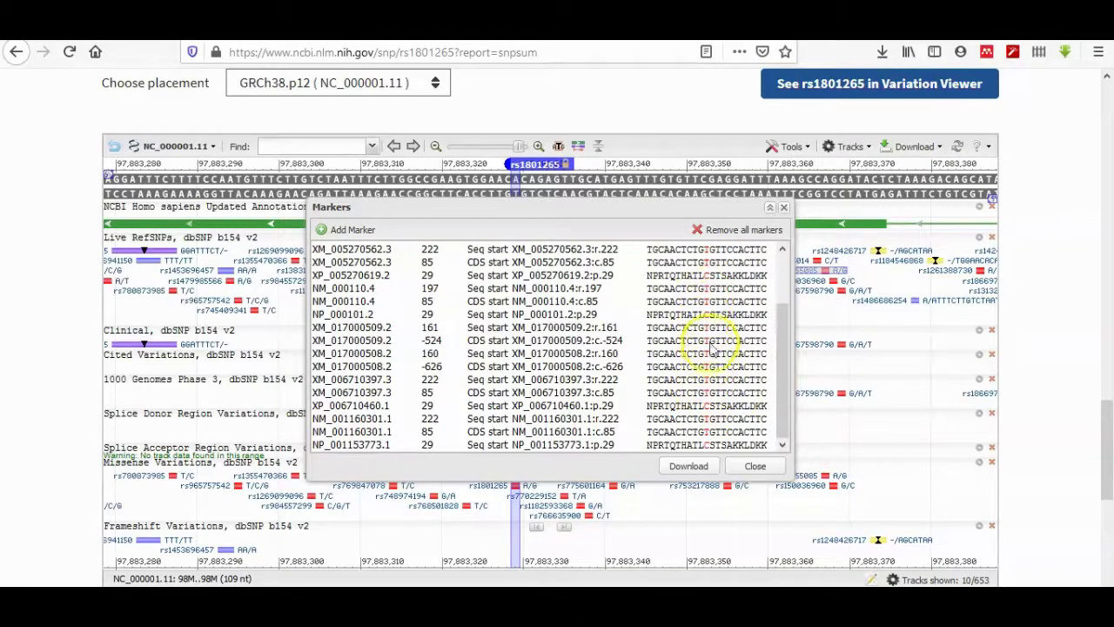
drag(784, 373, 777, 315)
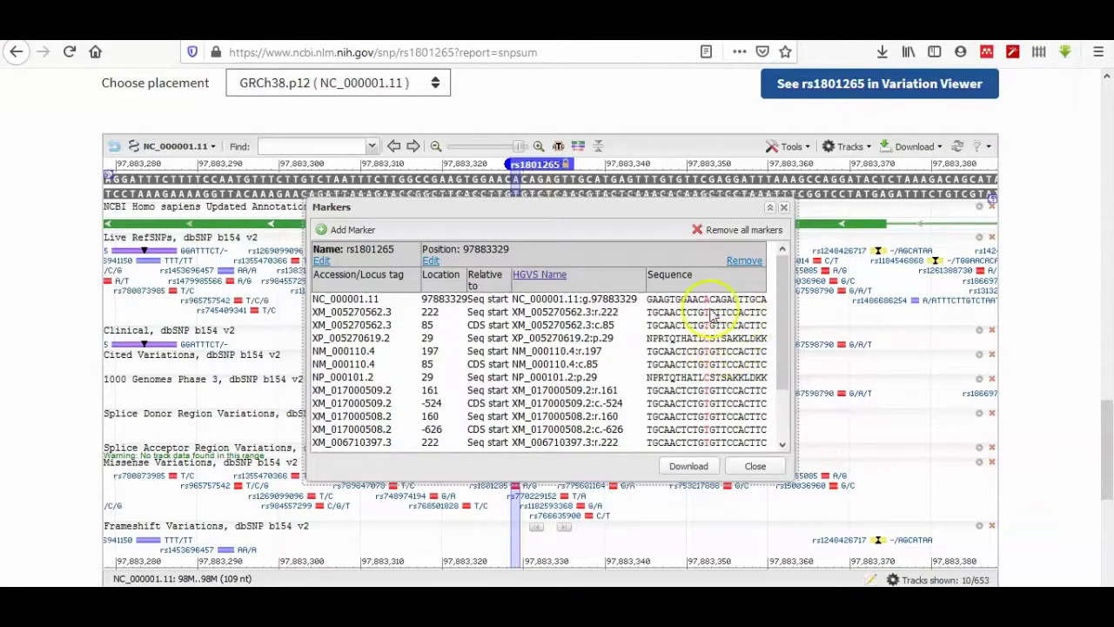
drag(789, 313, 794, 381)
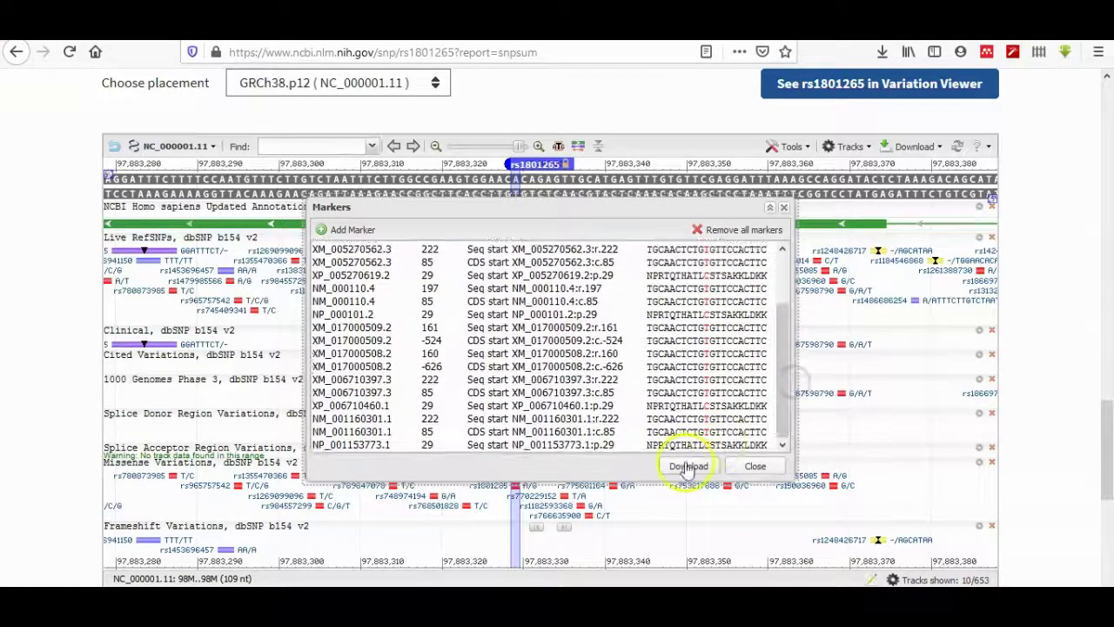
Download the rs1801265 marker details table as Markers.csv
click(687, 466)
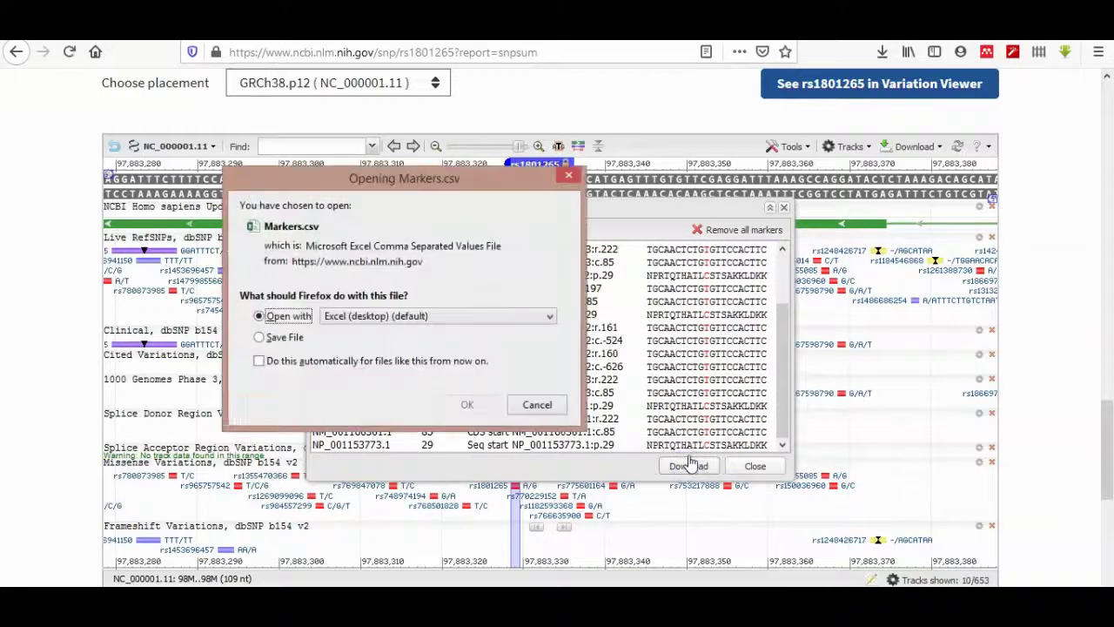
click(483, 416)
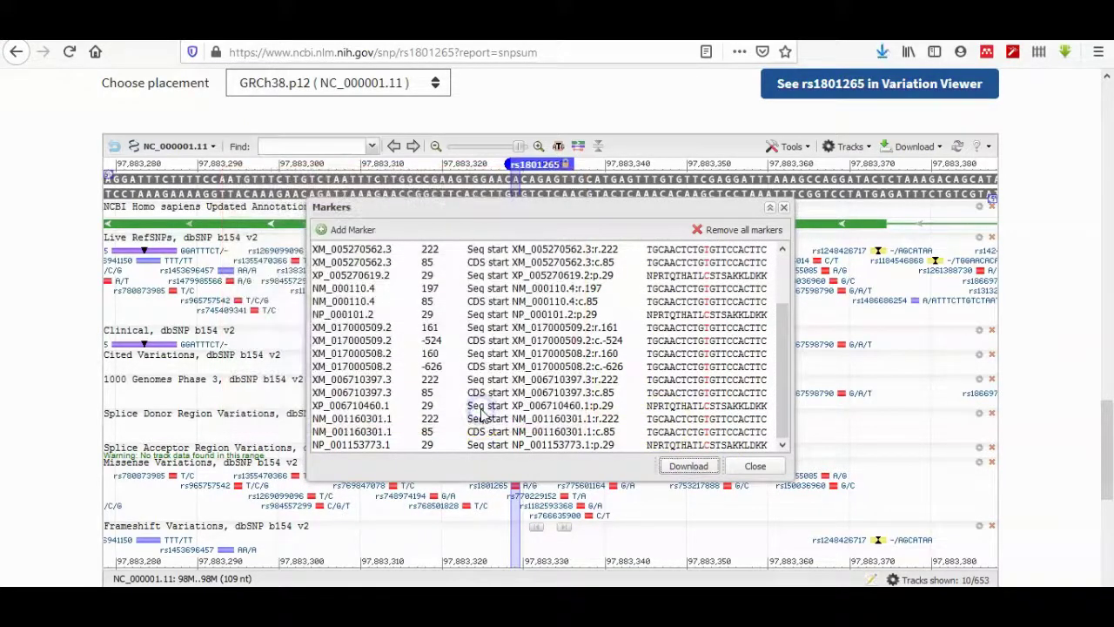
click(456, 336)
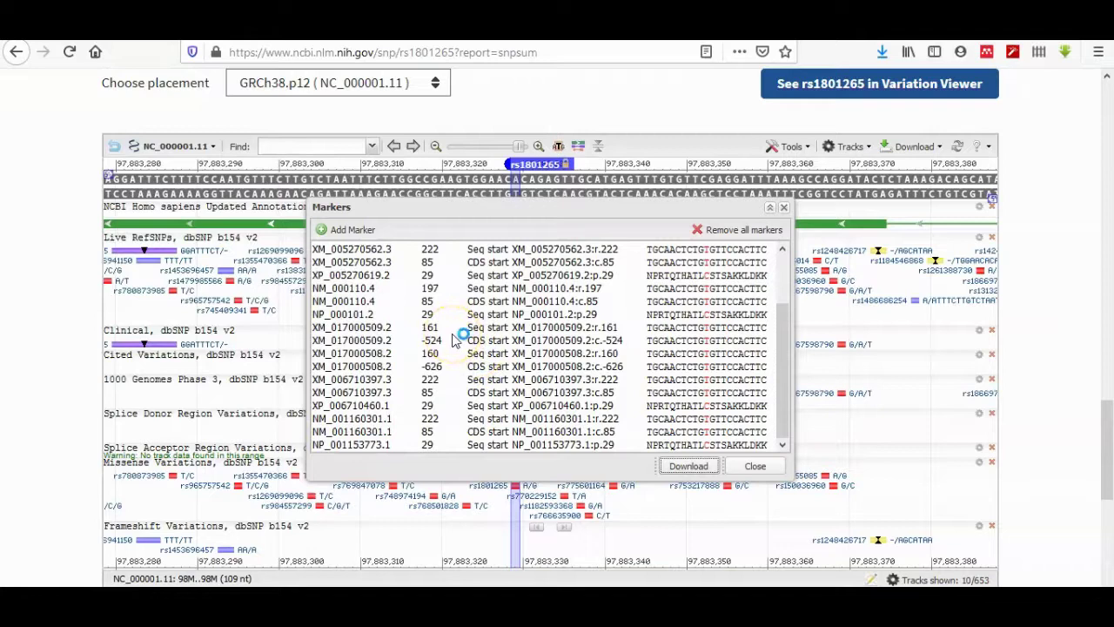